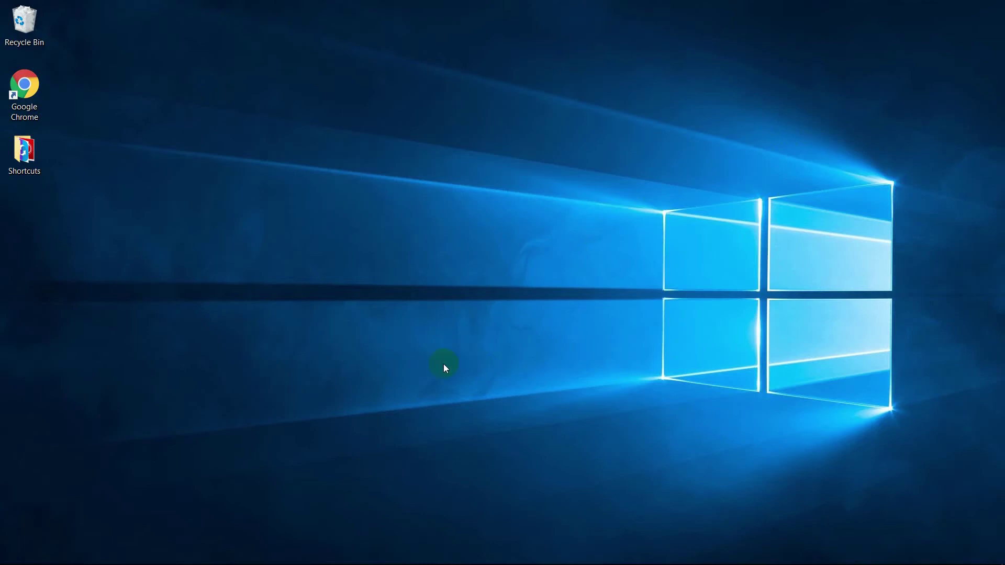
# Bring up the ImagingTips.com page in Chrome and restore the window down from full screen
pyautogui.moveTo(206, 555)
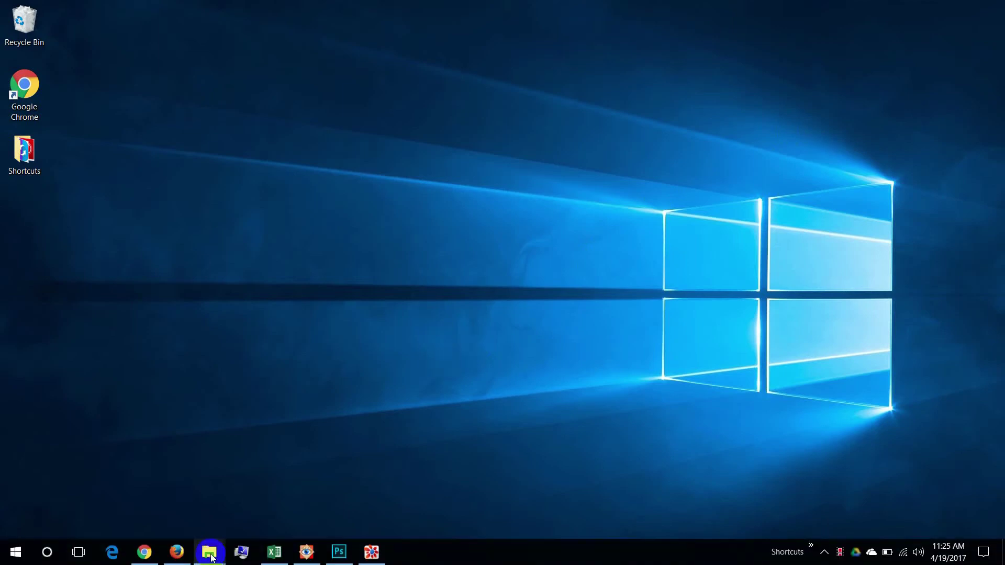
pyautogui.click(145, 554)
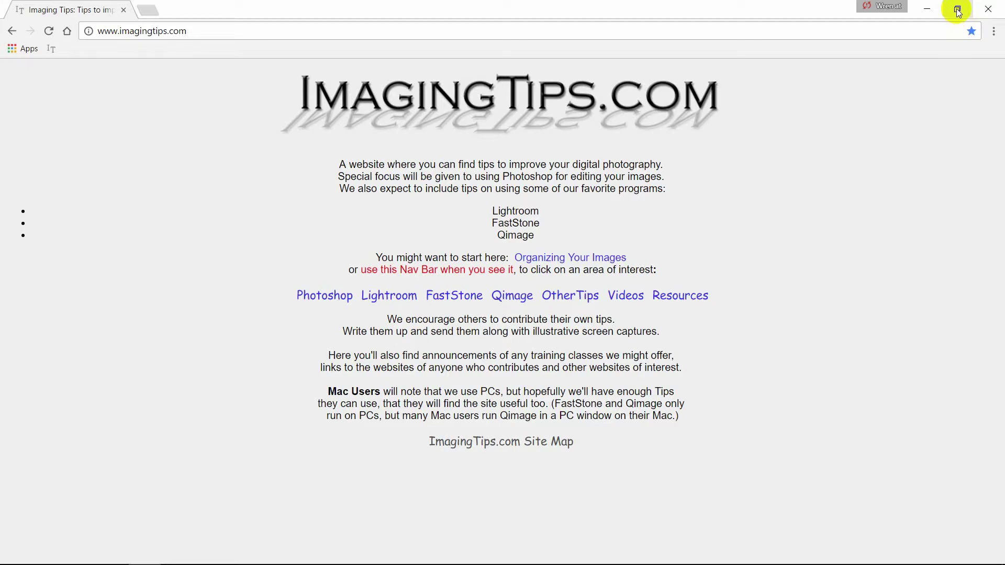
pyautogui.click(956, 11)
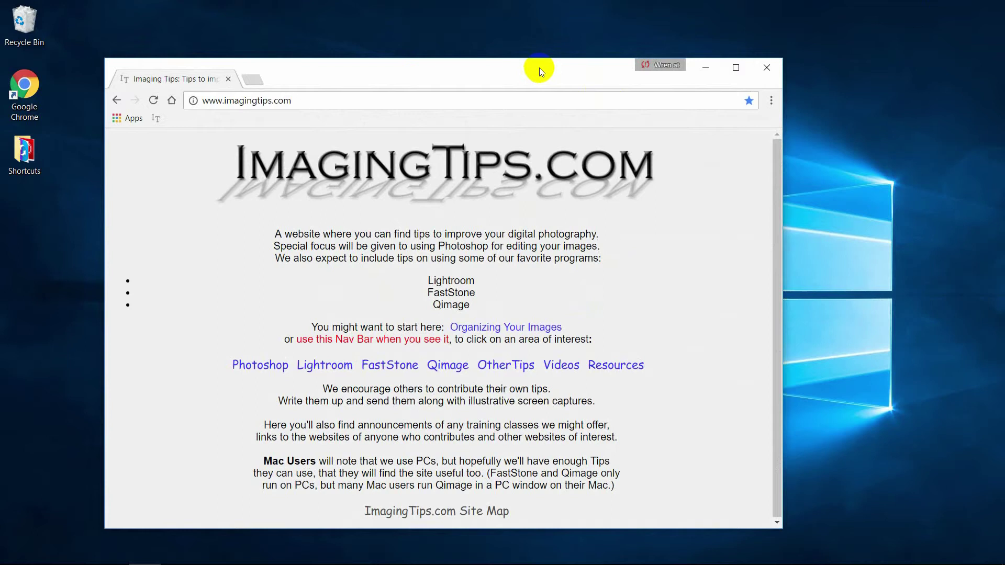
# Widen the ImagingTips.com Chrome window to the right and move it higher up the screen
pyautogui.moveTo(539, 68); pyautogui.dragTo(521, 54)
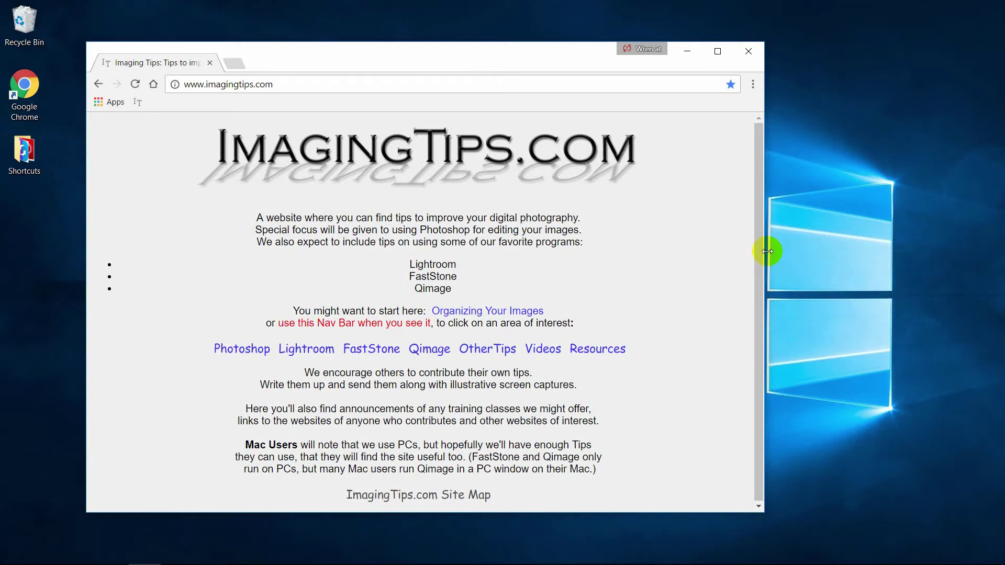
pyautogui.moveTo(767, 252); pyautogui.dragTo(790, 245)
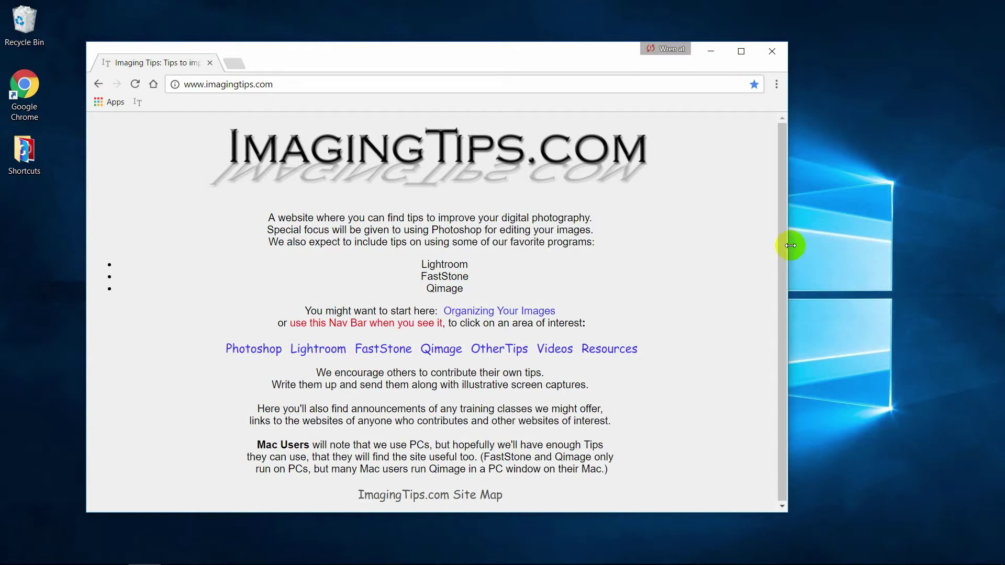
pyautogui.moveTo(791, 245); pyautogui.dragTo(799, 244)
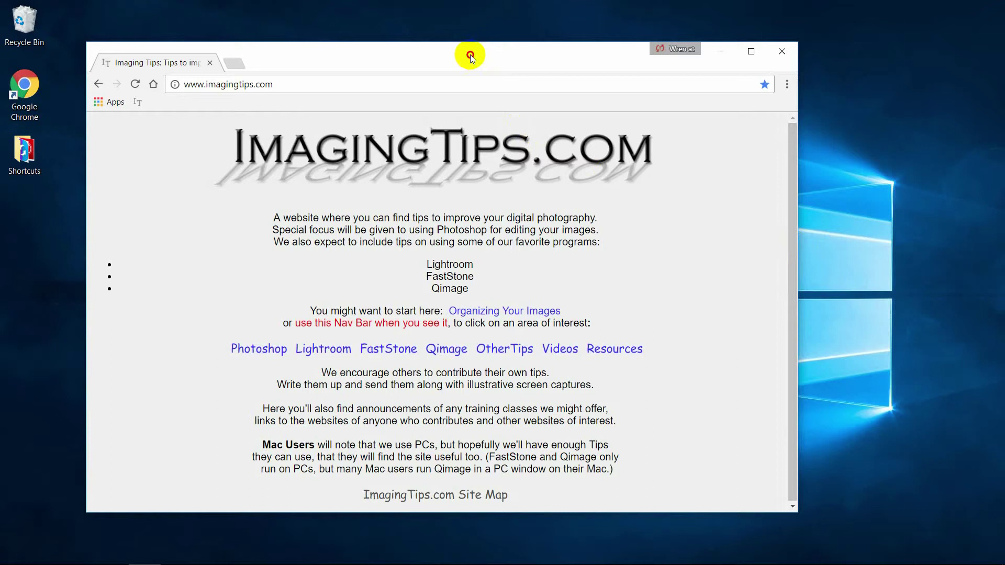
pyautogui.moveTo(470, 53); pyautogui.dragTo(470, 39)
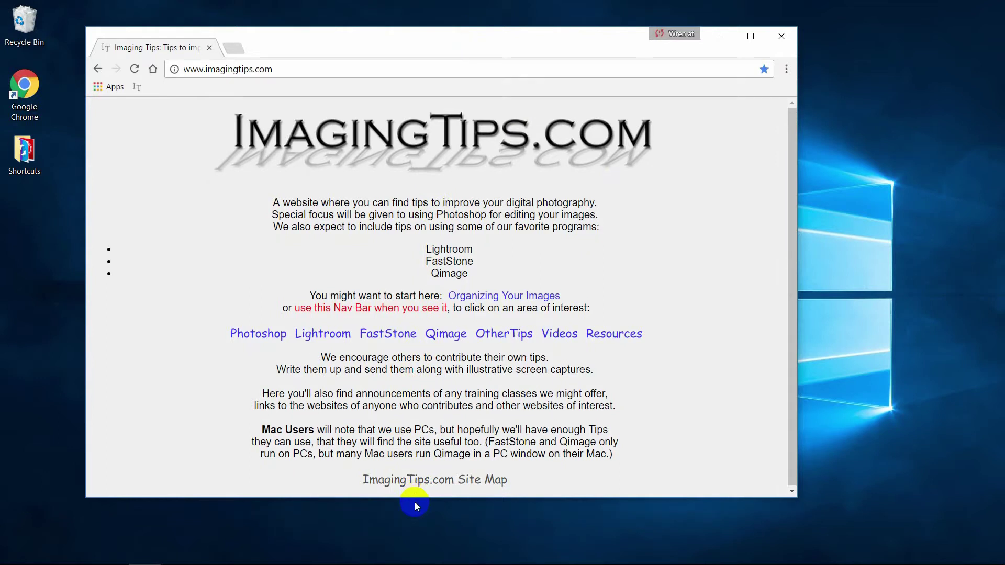
# Extend the Chrome window's bottom edge down to meet the taskbar
pyautogui.moveTo(414, 500); pyautogui.dragTo(401, 560)
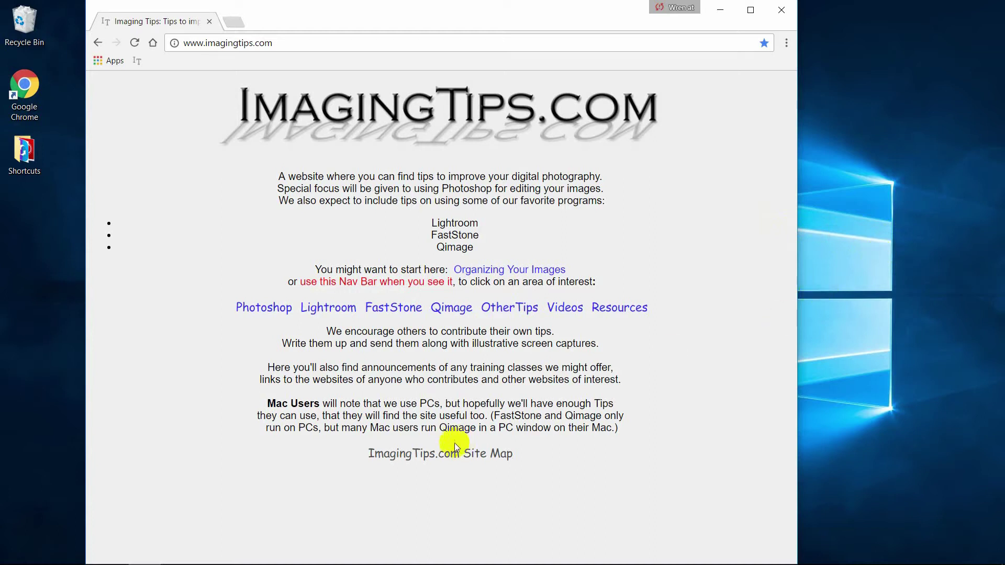
pyautogui.moveTo(347, 562)
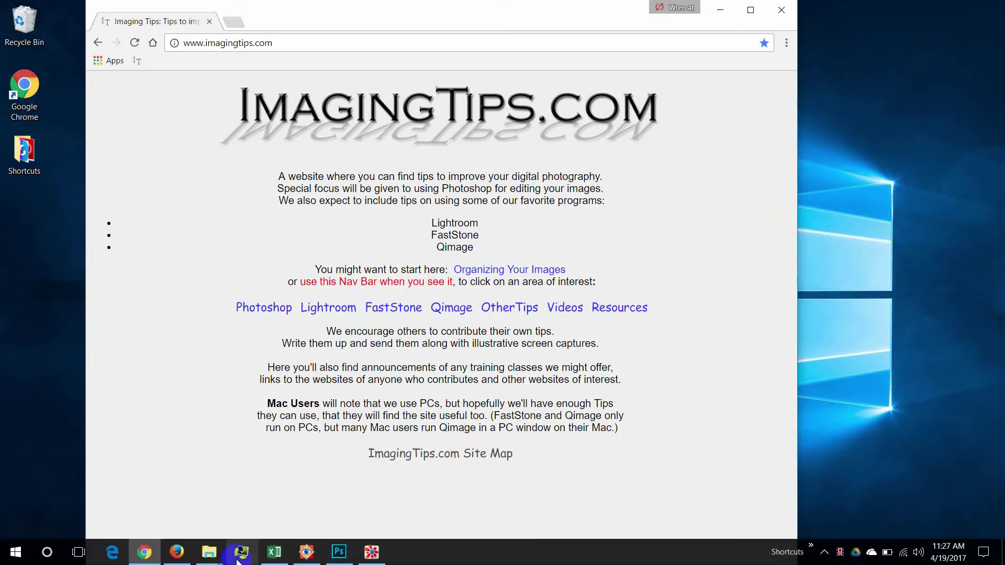
# Restore the This PC Explorer window to a smaller, narrower size, with Chrome back in front
pyautogui.click(212, 554)
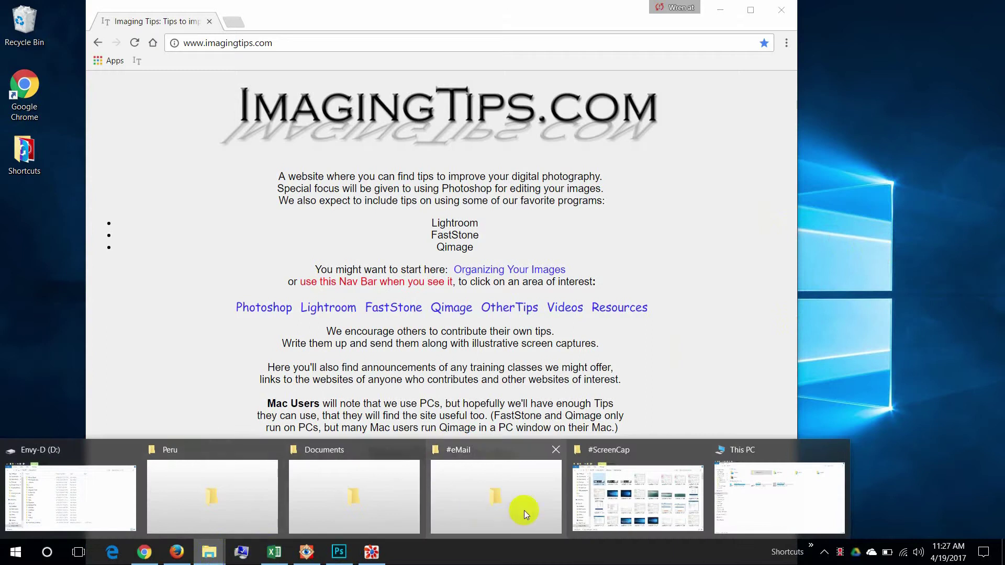
pyautogui.moveTo(754, 500)
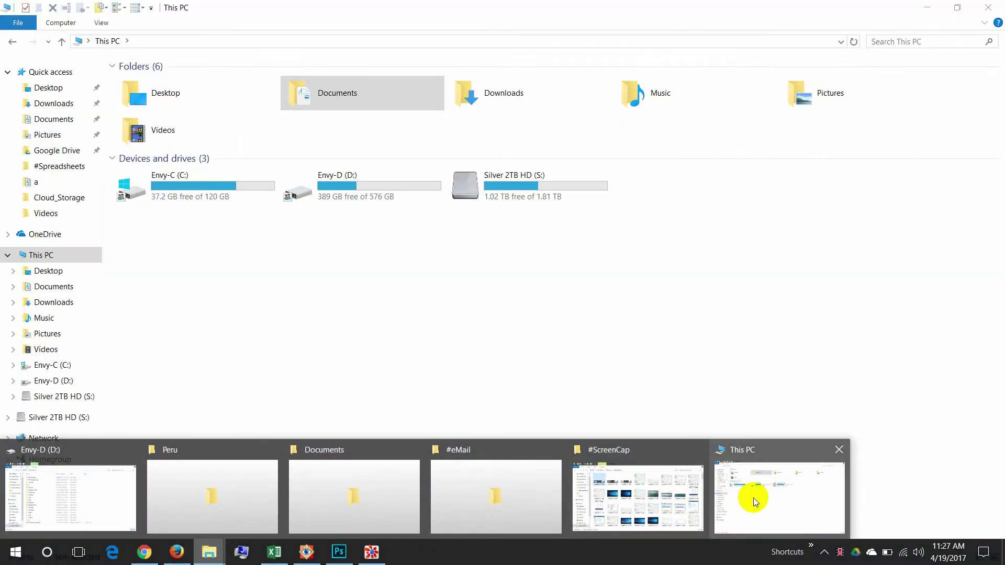
pyautogui.click(753, 498)
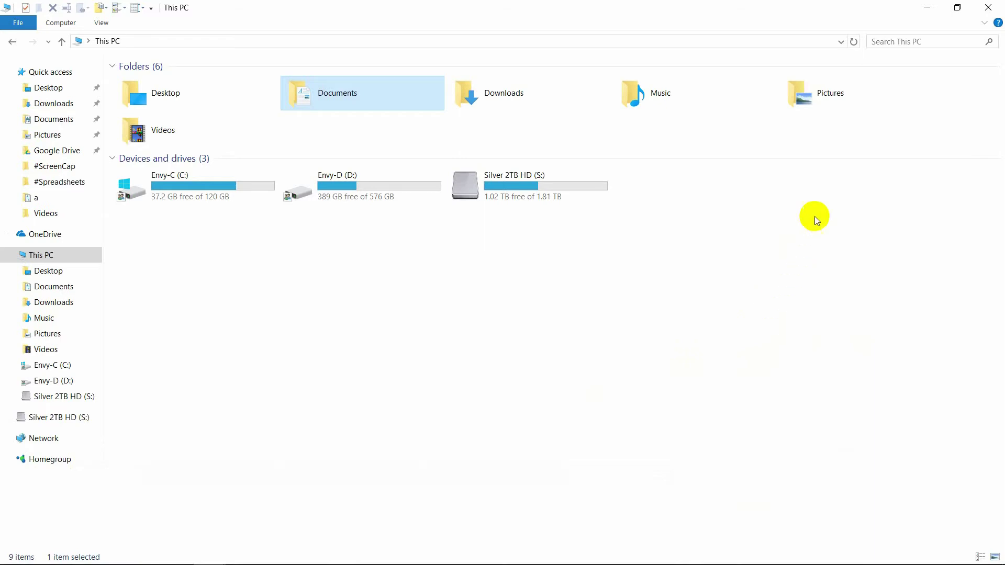
pyautogui.click(960, 15)
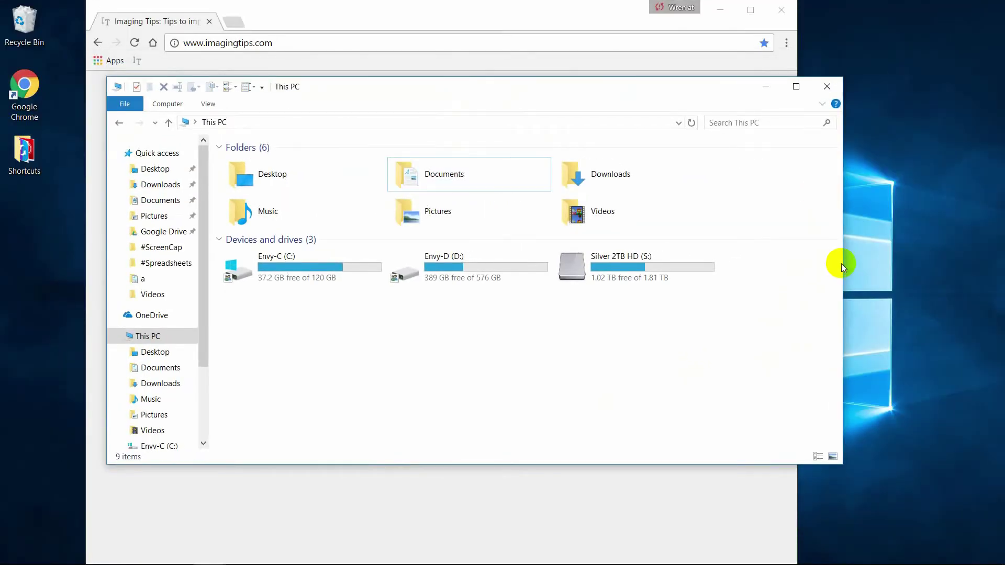
pyautogui.moveTo(844, 263); pyautogui.dragTo(752, 256)
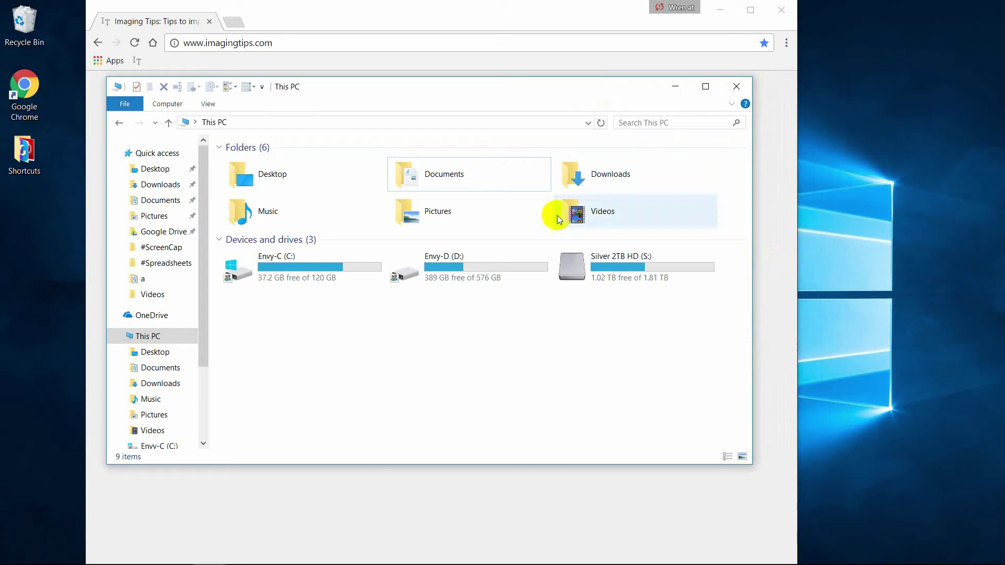
pyautogui.click(490, 468)
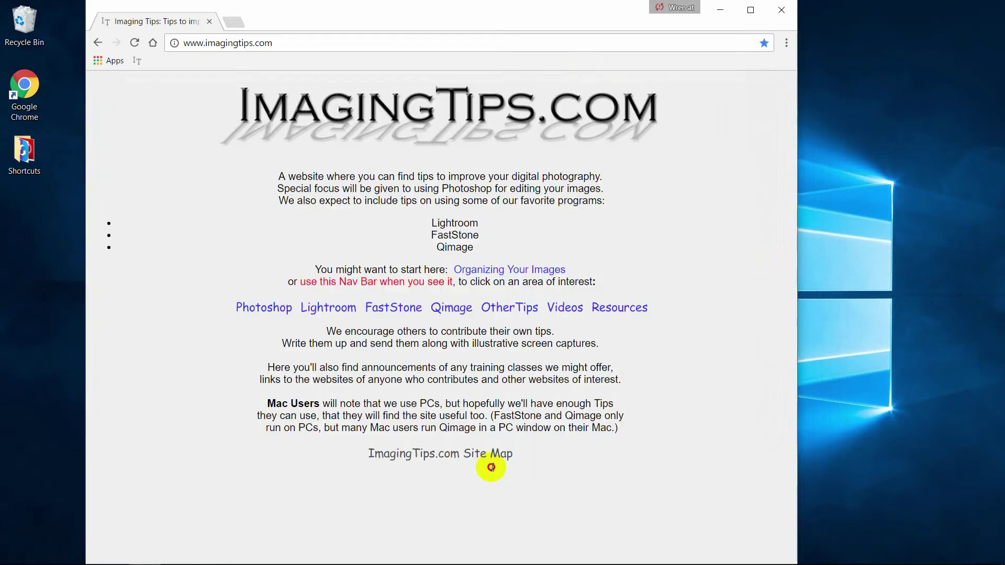
# Minimize Chrome so the This PC Explorer window stands alone on the desktop
pyautogui.click(722, 11)
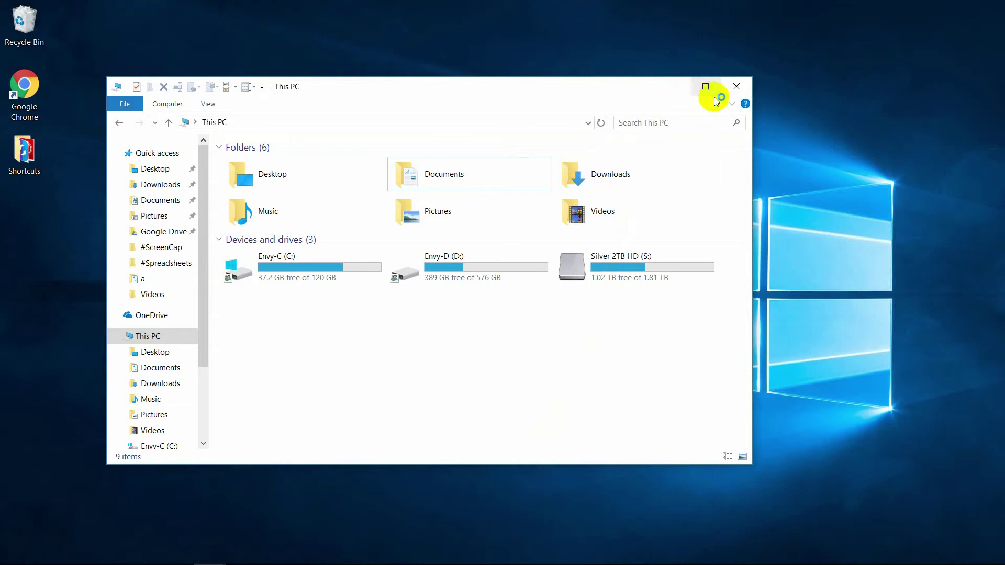
pyautogui.click(484, 516)
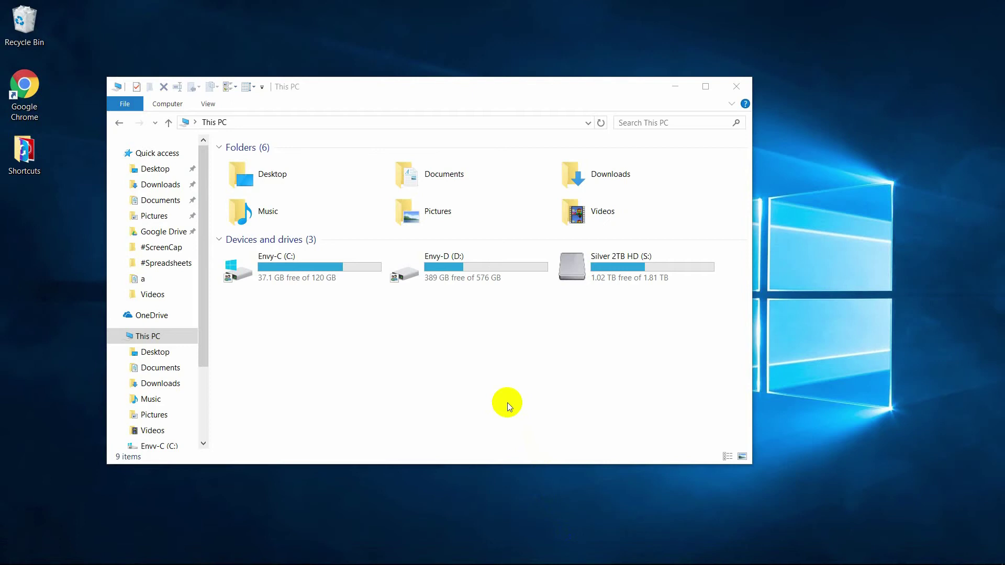
pyautogui.moveTo(178, 561)
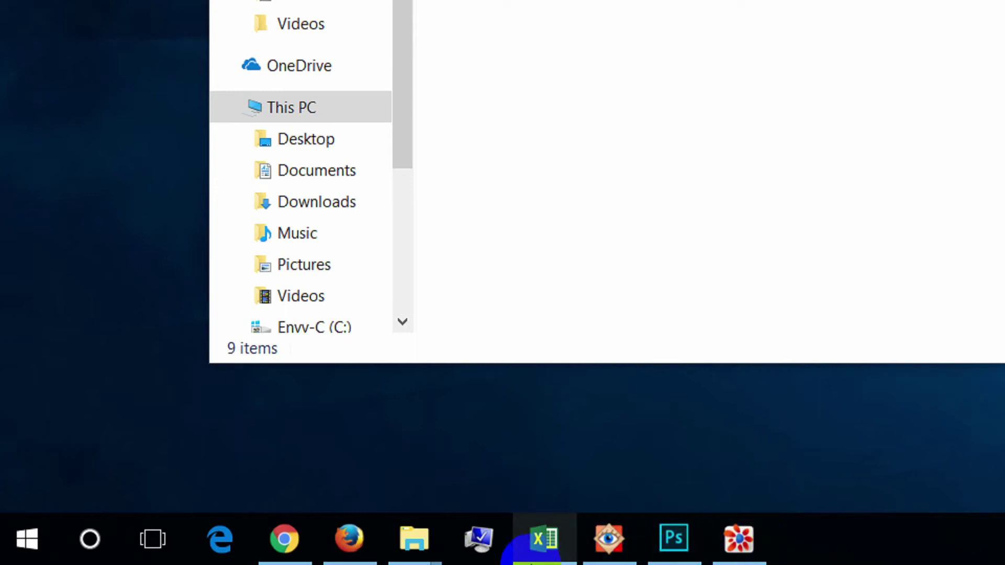
# Minimize the This PC Explorer window, leaving only the desktop icons and taskbar
pyautogui.moveTo(424, 542)
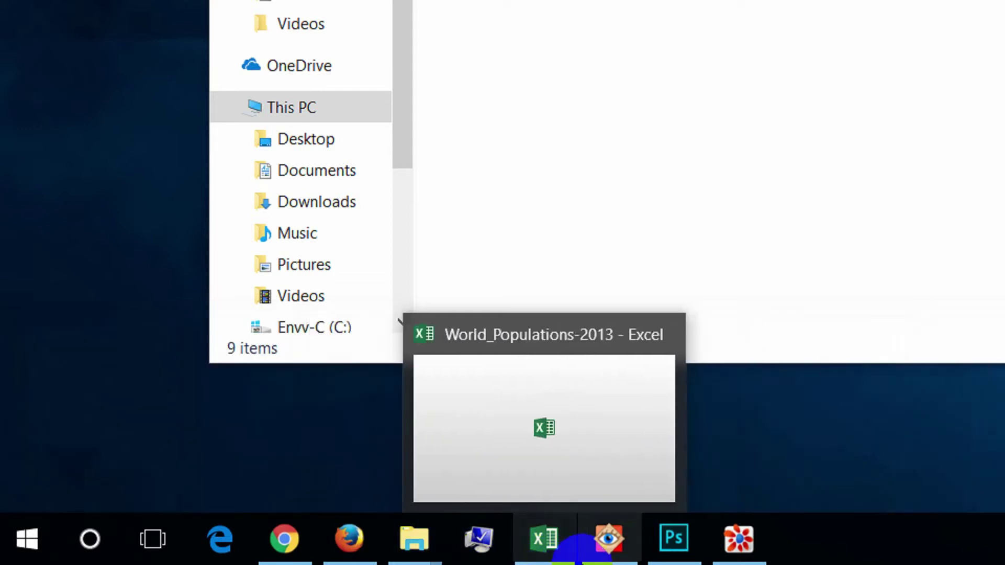
pyautogui.moveTo(676, 559)
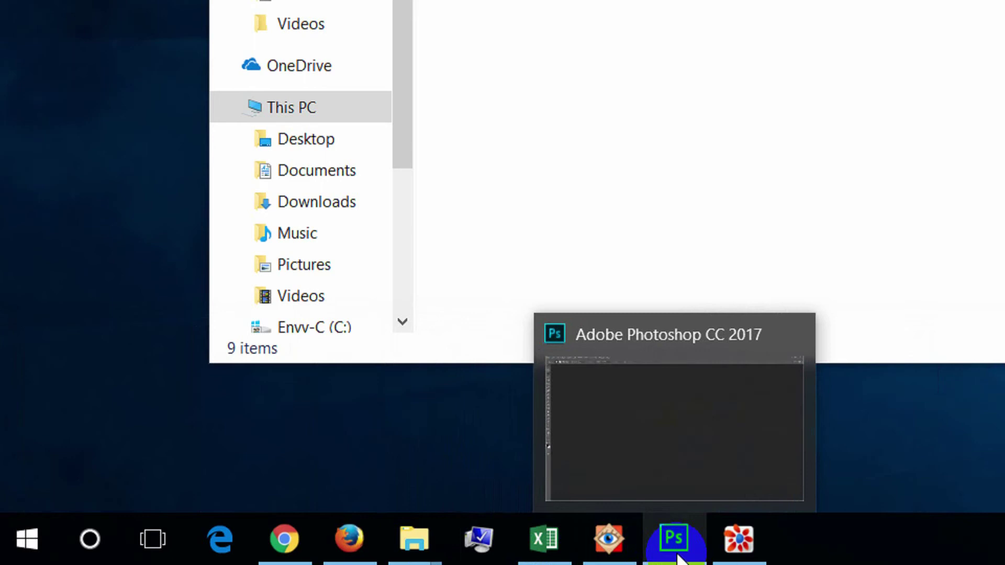
pyautogui.moveTo(721, 559)
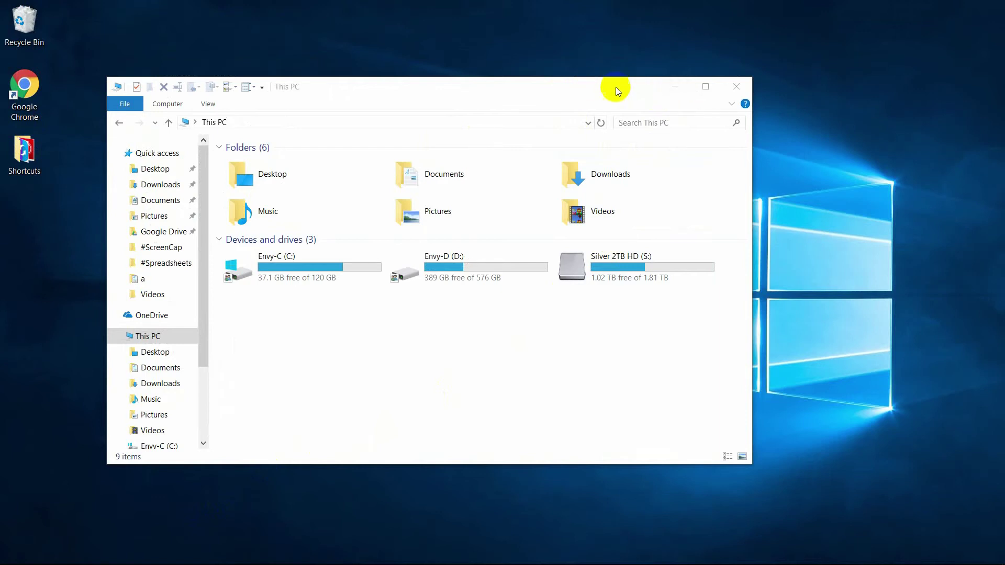
pyautogui.click(679, 88)
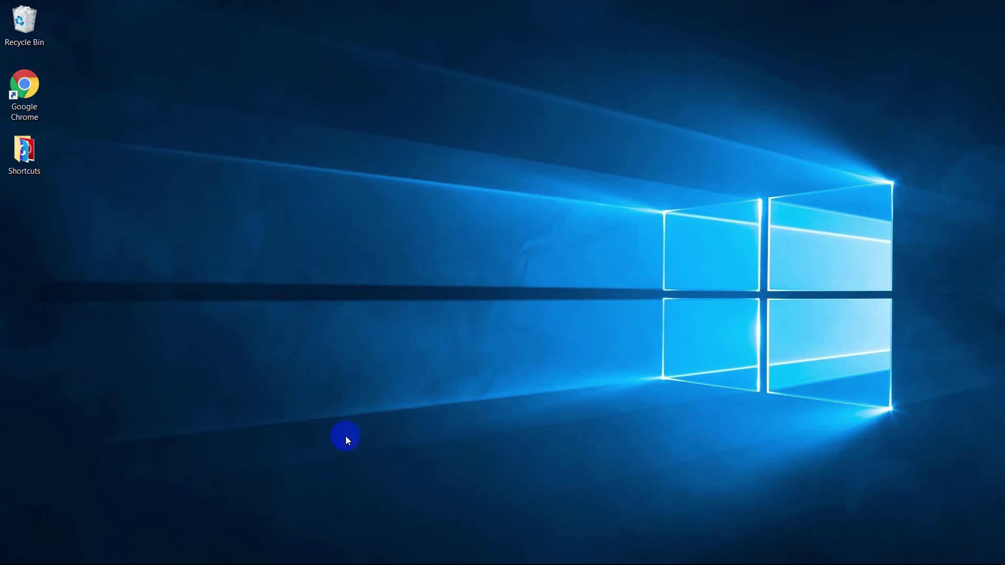
pyautogui.moveTo(251, 561)
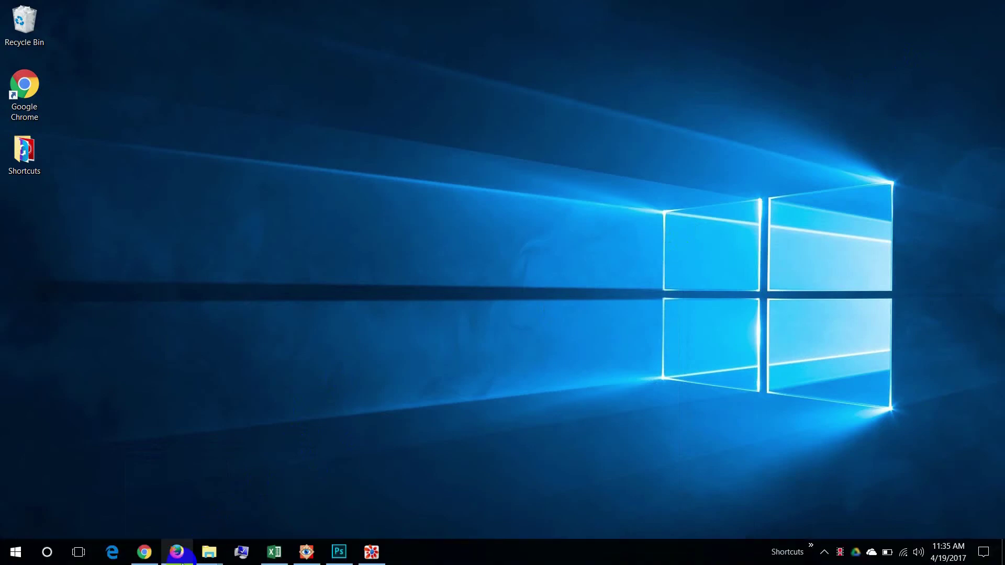
# Show the Gmail inbox in Firefox and start a blank New Message
pyautogui.click(180, 559)
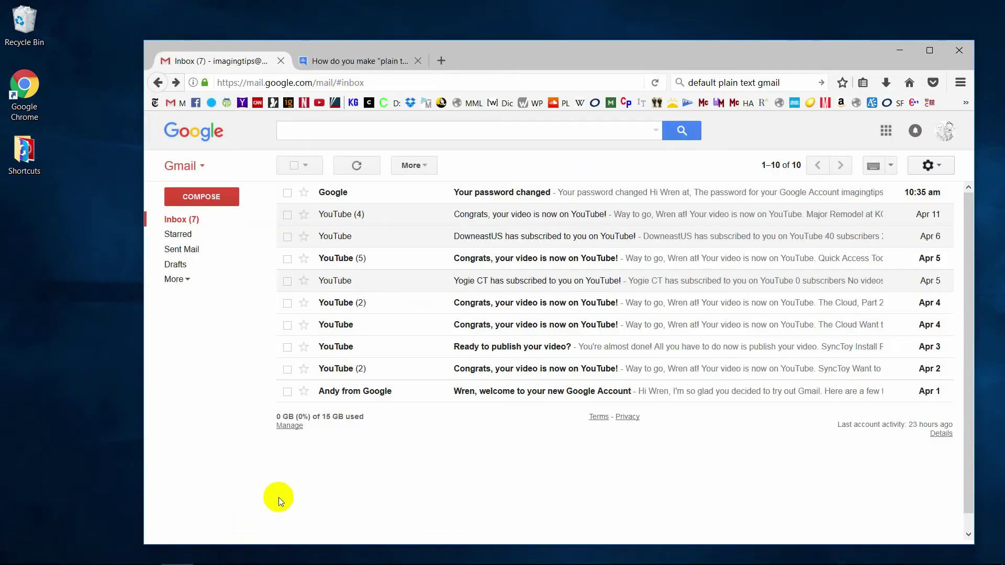
pyautogui.click(218, 197)
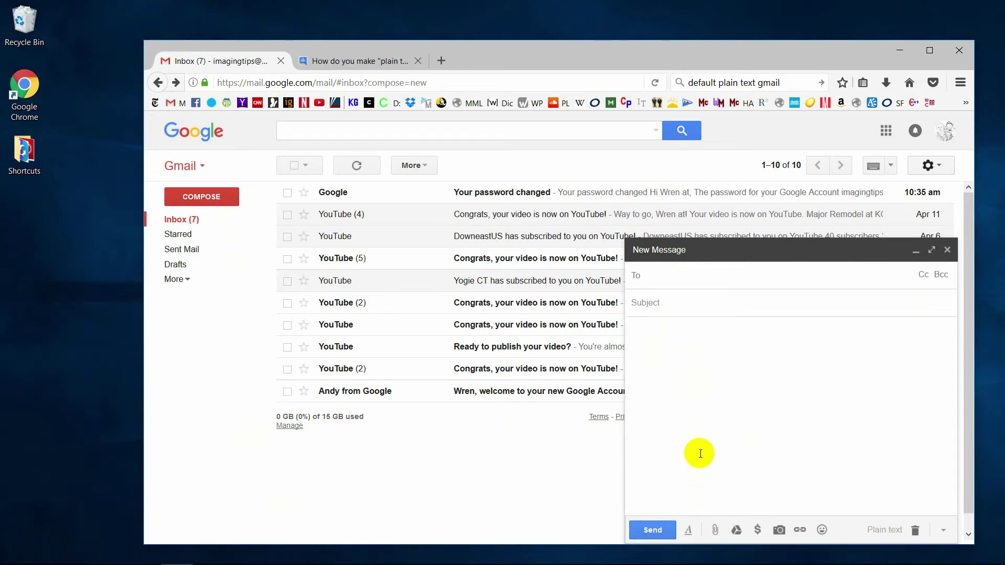
pyautogui.moveTo(137, 563)
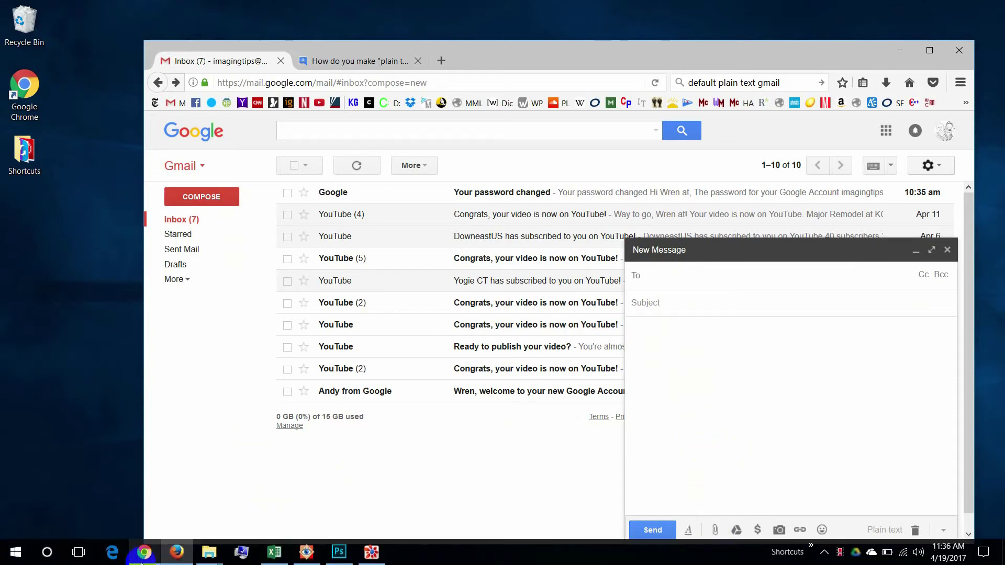
# Move FastStone Image Viewer up-left beside Gmail and attach w826630bs.jpg to the new message
pyautogui.click(307, 554)
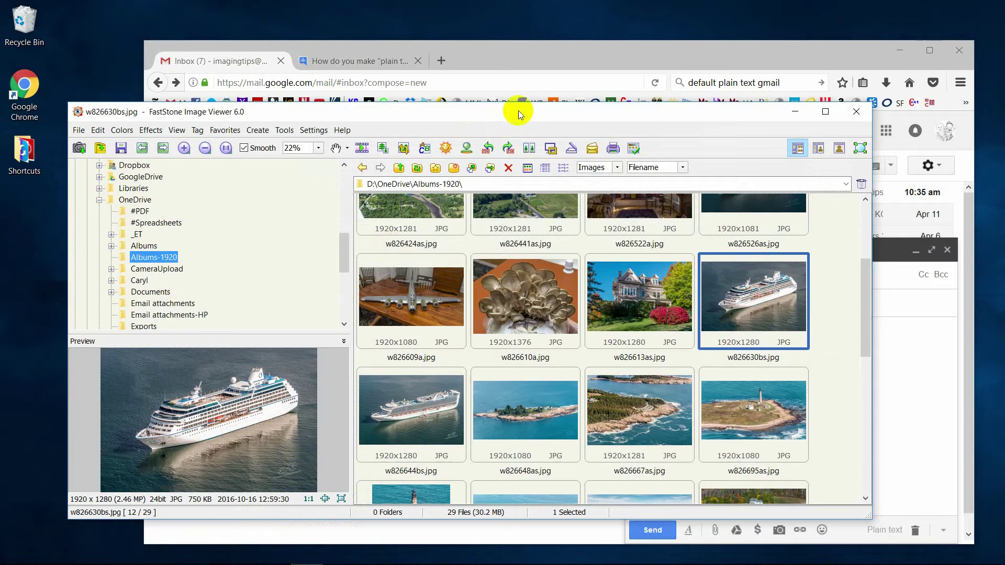
pyautogui.moveTo(520, 109); pyautogui.dragTo(470, 106)
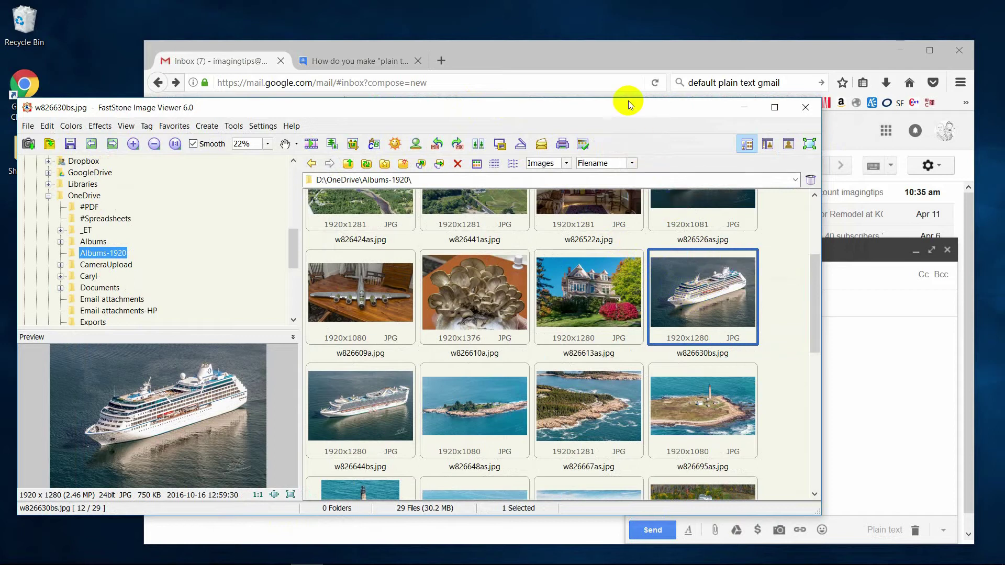
pyautogui.moveTo(622, 111); pyautogui.dragTo(11, 58)
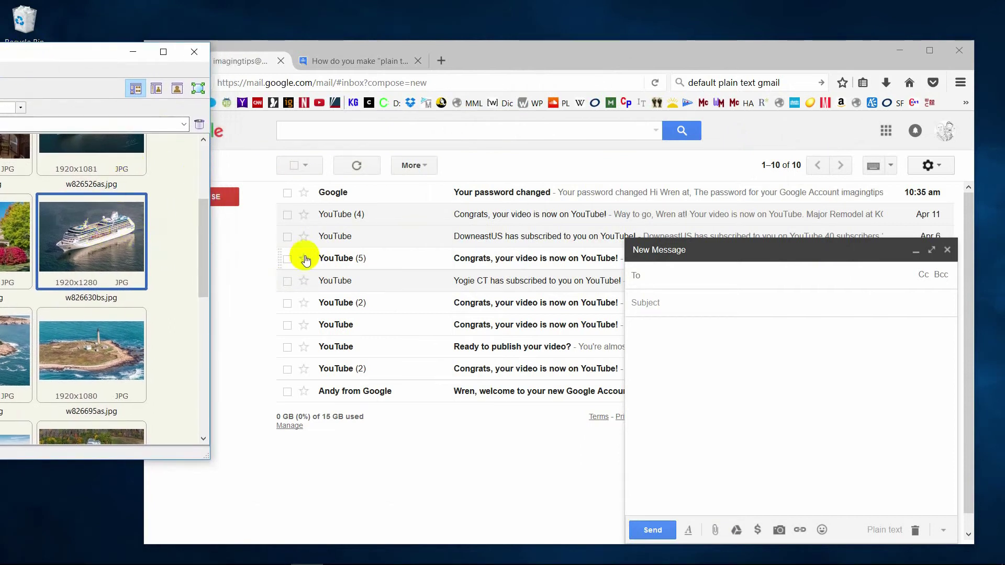
pyautogui.moveTo(101, 224); pyautogui.dragTo(703, 469)
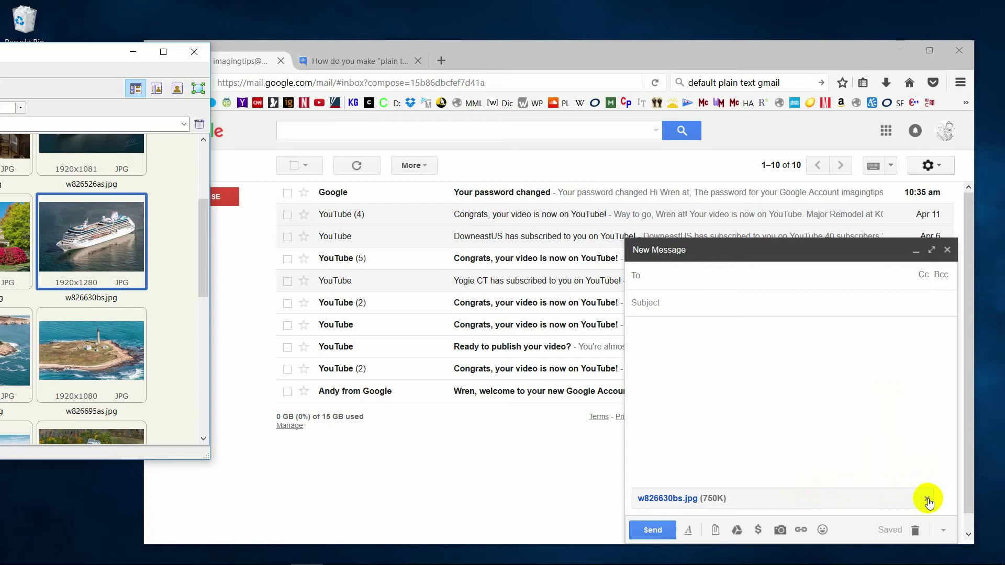
# Remove the w826630bs.jpg attachment and turn off Plain text mode for the message
pyautogui.click(929, 501)
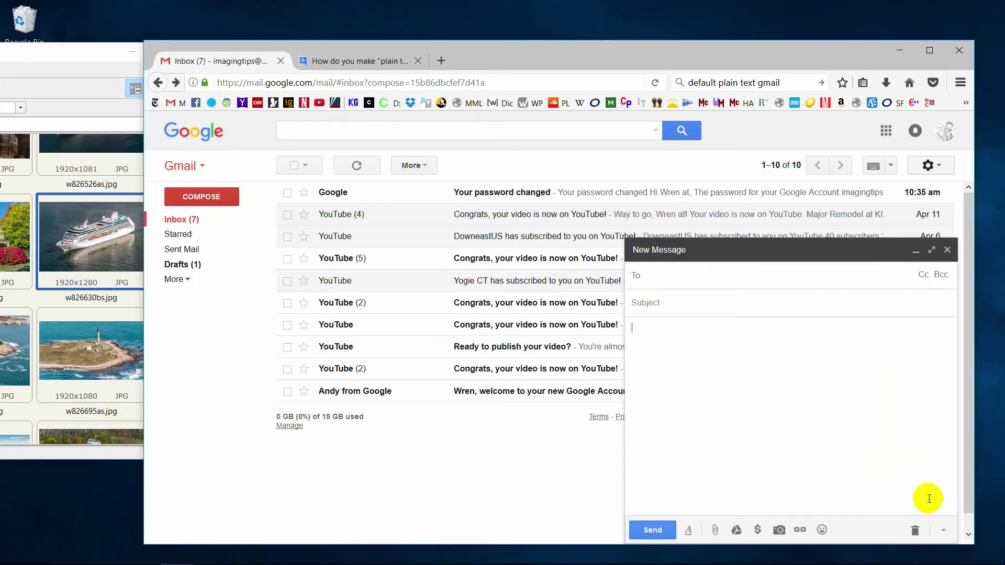
pyautogui.click(945, 533)
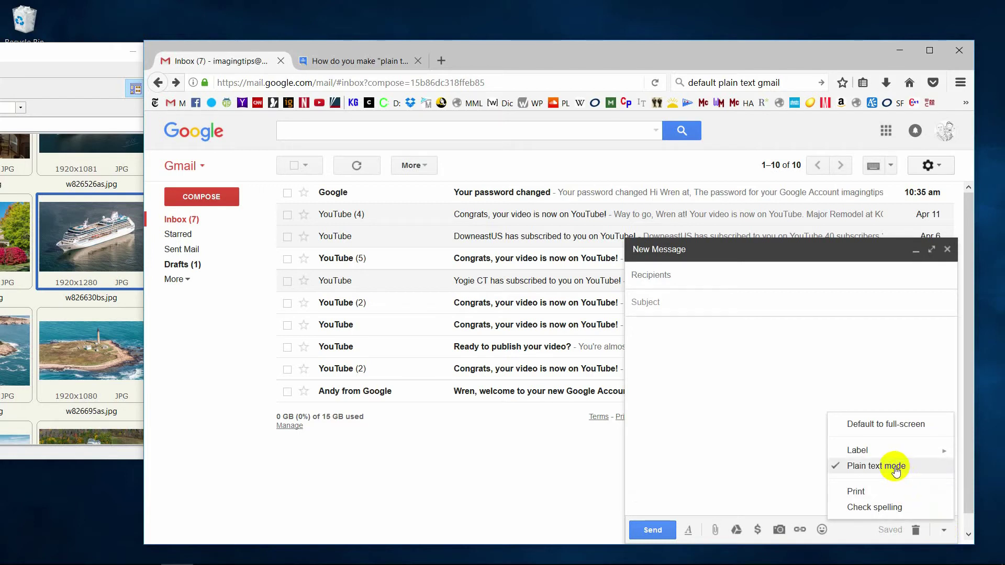
pyautogui.click(897, 470)
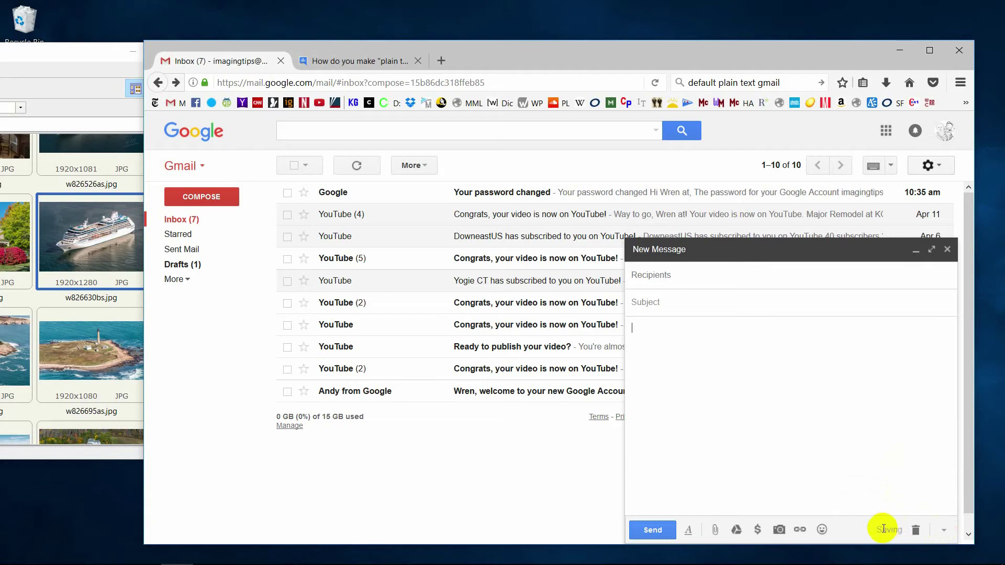
# Drop the cruise ship photo w826630bs.jpg from FastStone inline into the message body
pyautogui.click(864, 484)
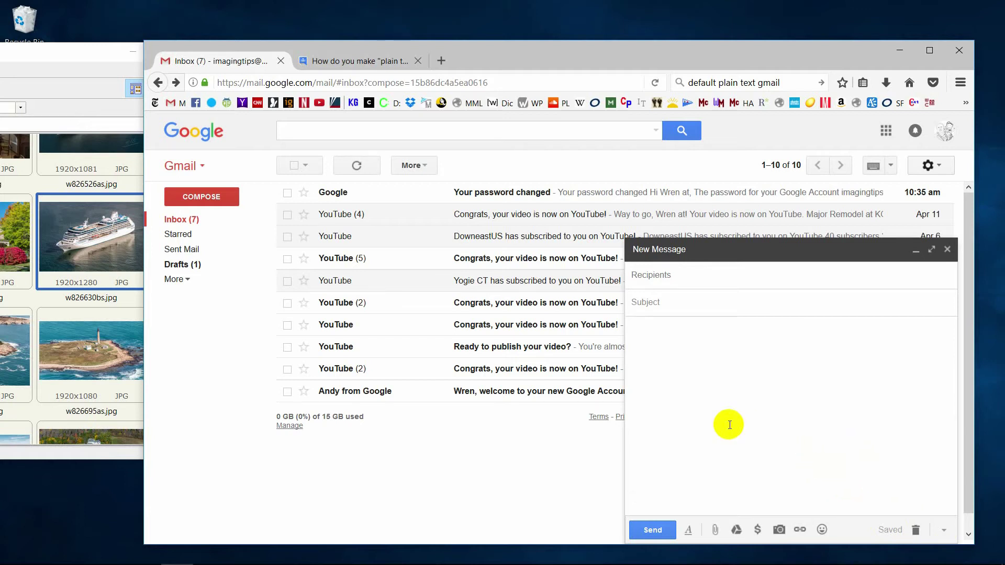
pyautogui.moveTo(112, 232); pyautogui.dragTo(707, 409)
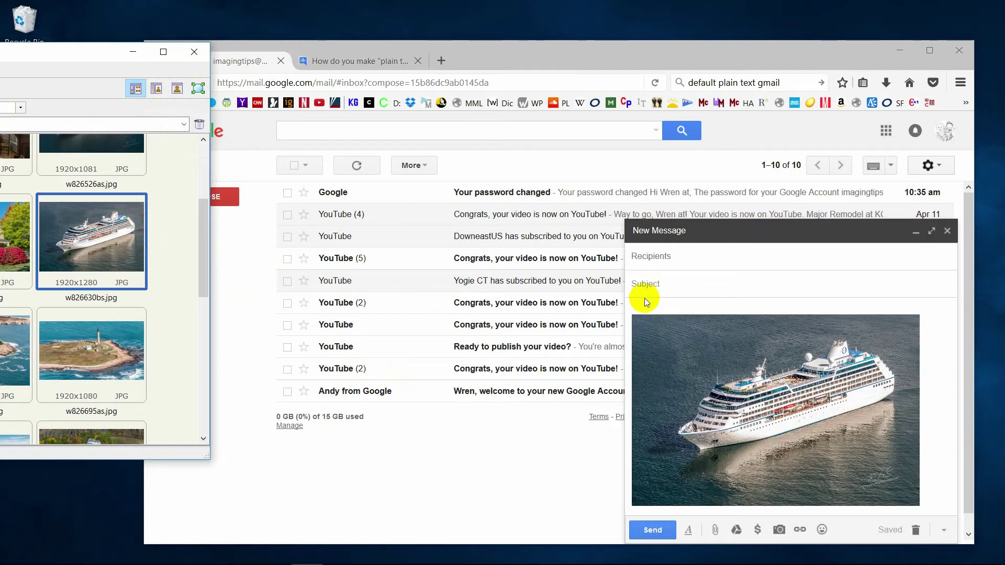
# Expand the Gmail draft to full-screen and type 'Hello' on its own line above the ship photo
pyautogui.click(645, 297)
pyautogui.click(931, 231)
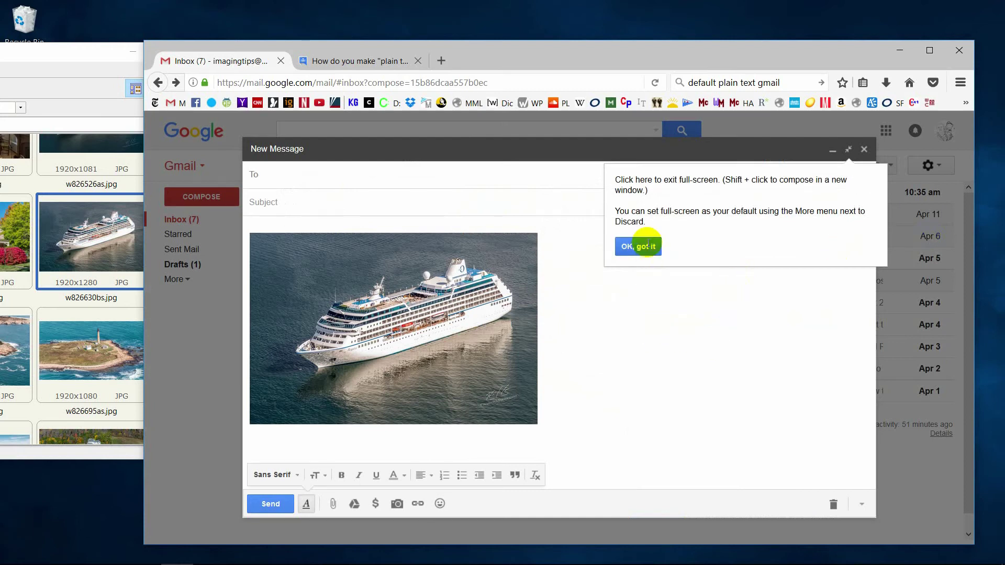
pyautogui.click(648, 245)
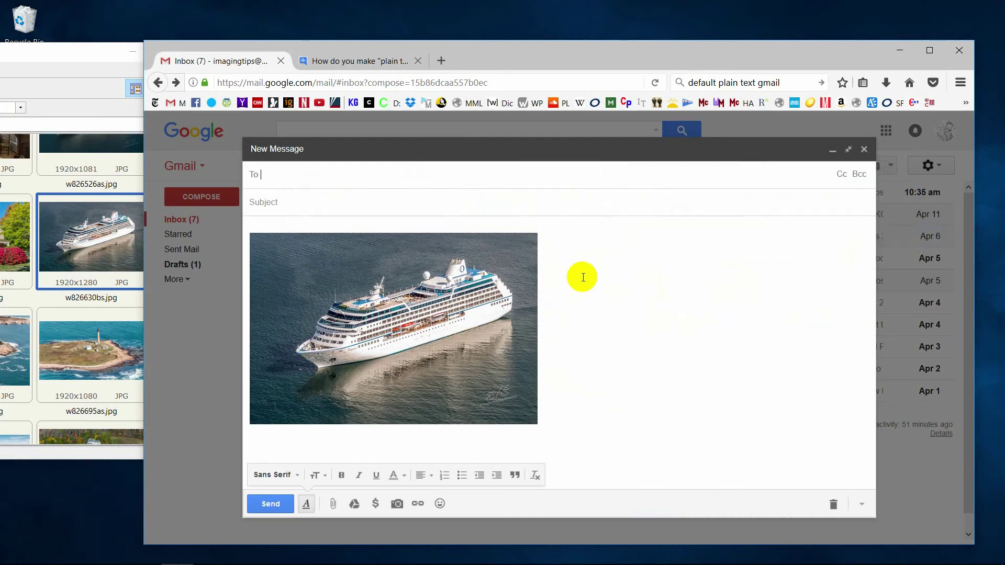
pyautogui.click(454, 230)
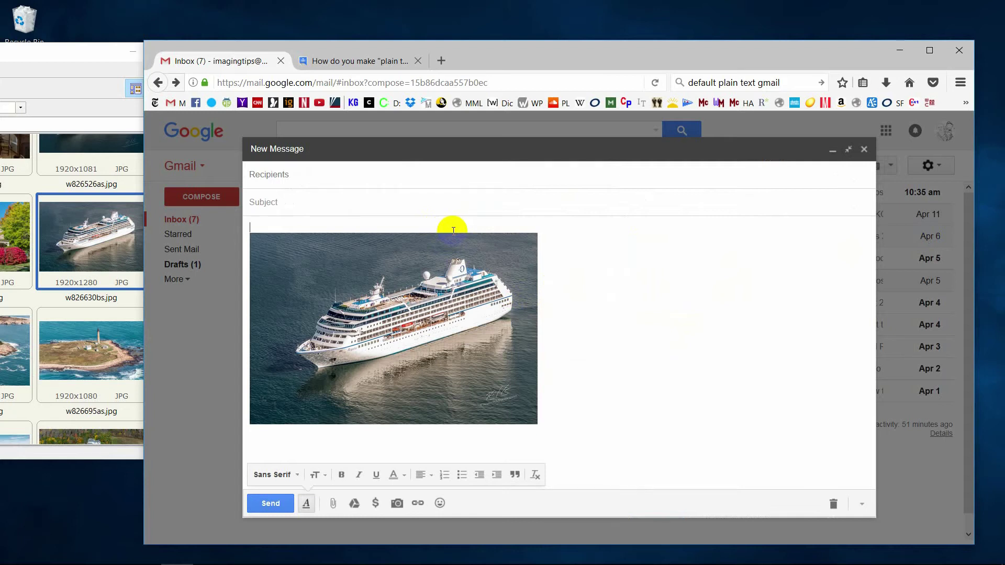
pyautogui.write('Hello')
pyautogui.press('Return')
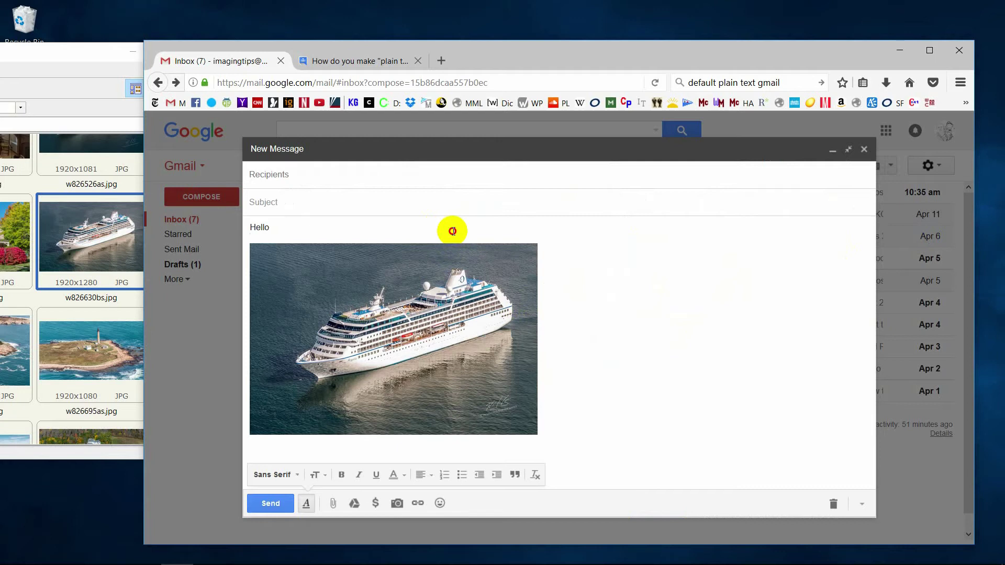
# Enlarge the cruise ship photo to nearly the message's full width
pyautogui.click(439, 404)
pyautogui.click(495, 406)
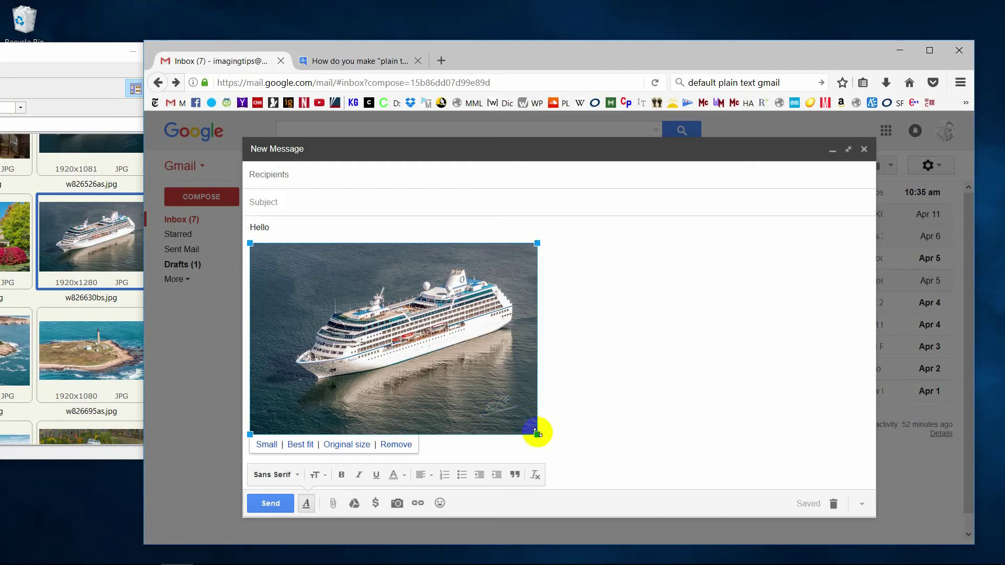
pyautogui.moveTo(537, 432); pyautogui.dragTo(804, 502)
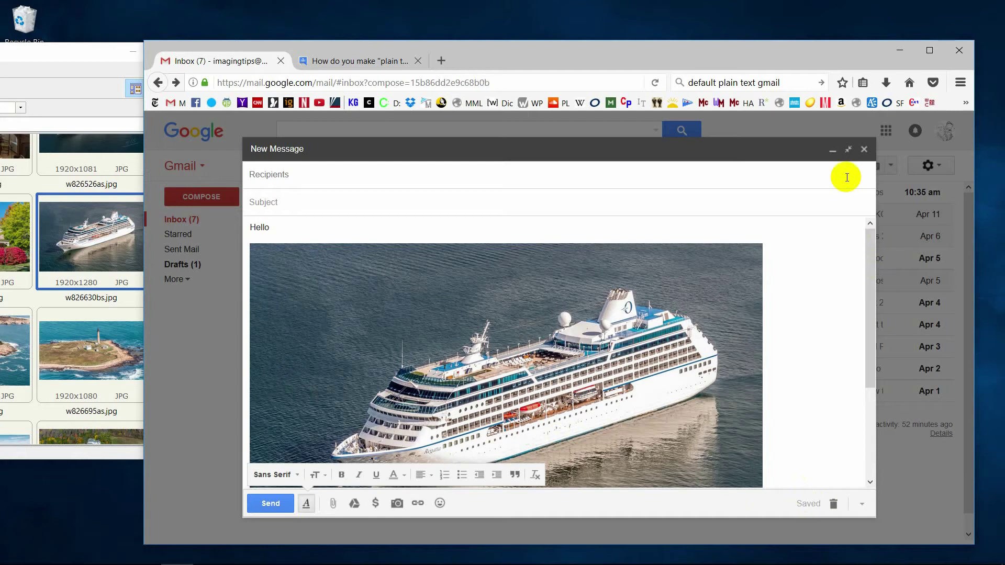
# Close the draft message and minimize the Chrome browser
pyautogui.click(864, 150)
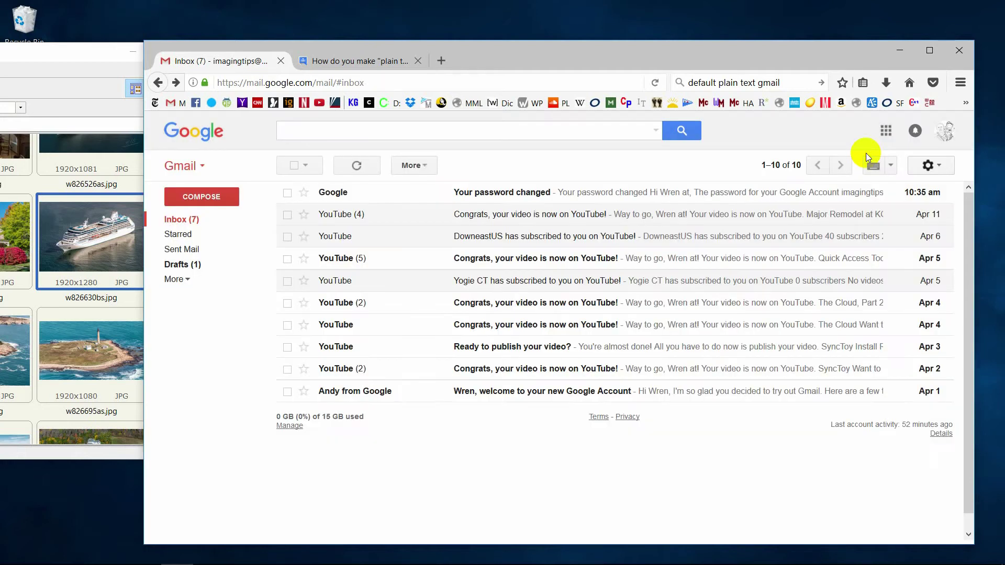
pyautogui.click(958, 49)
pyautogui.click(899, 51)
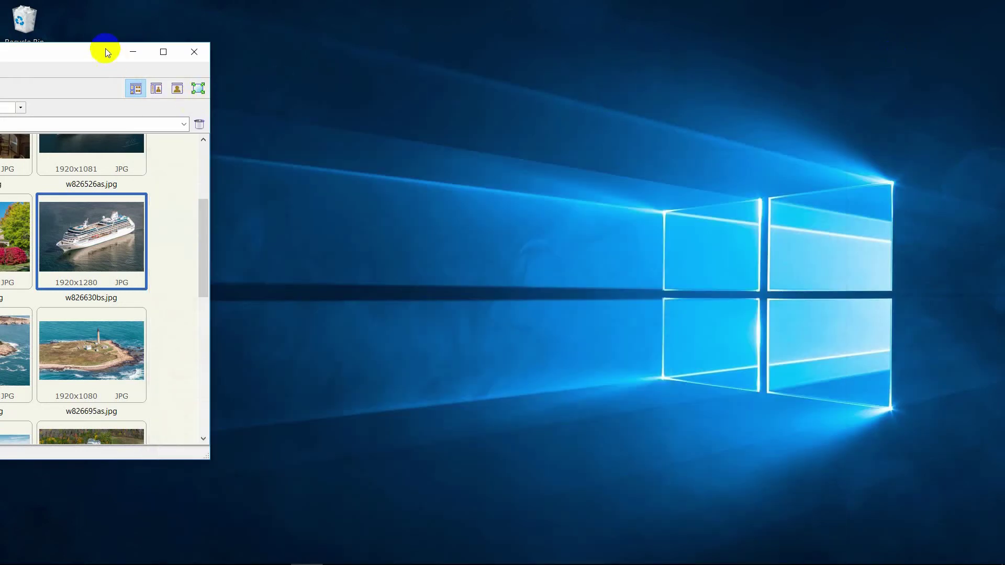
# Bring FastStone Image Viewer to the screen middle and minimize it
pyautogui.moveTo(106, 48); pyautogui.dragTo(771, 47)
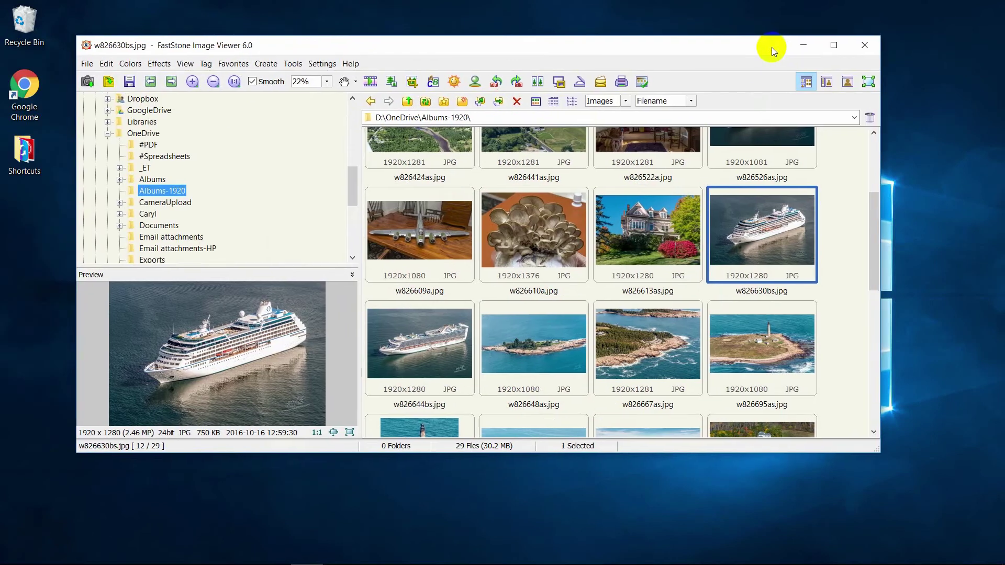
pyautogui.click(802, 53)
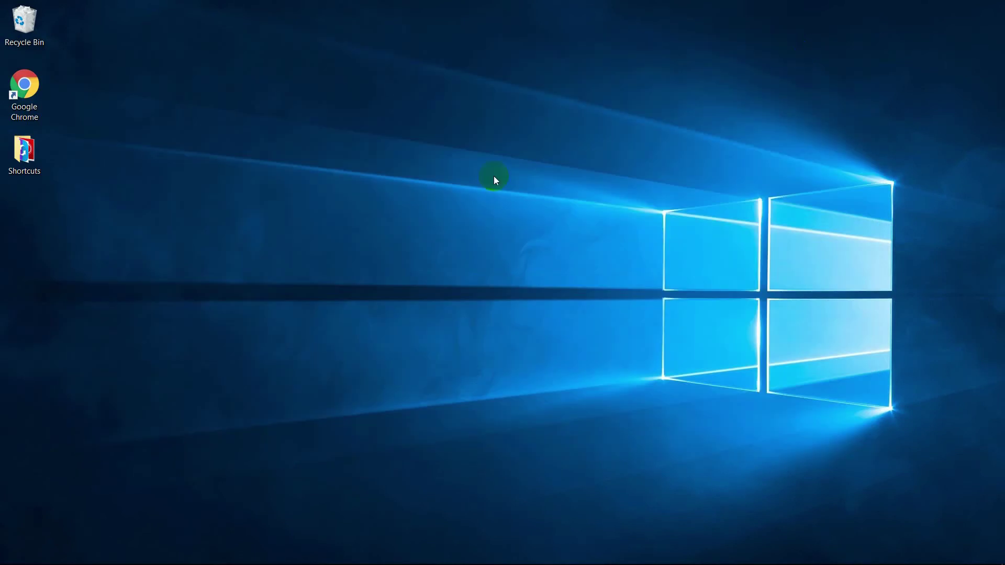
pyautogui.moveTo(274, 555)
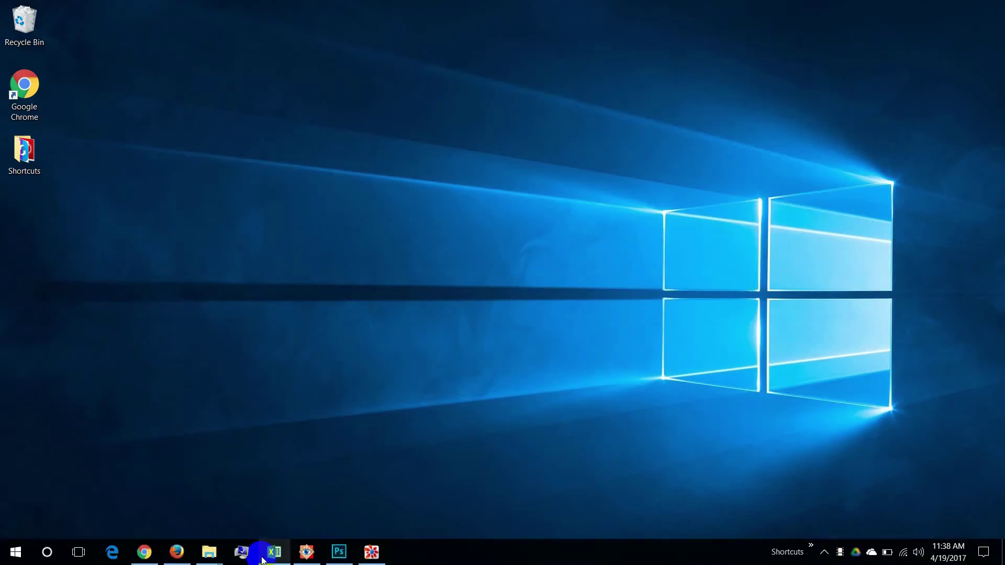
# Open File Explorer on This PC and go into the Silver 2TB HD (S:) drive
pyautogui.click(245, 557)
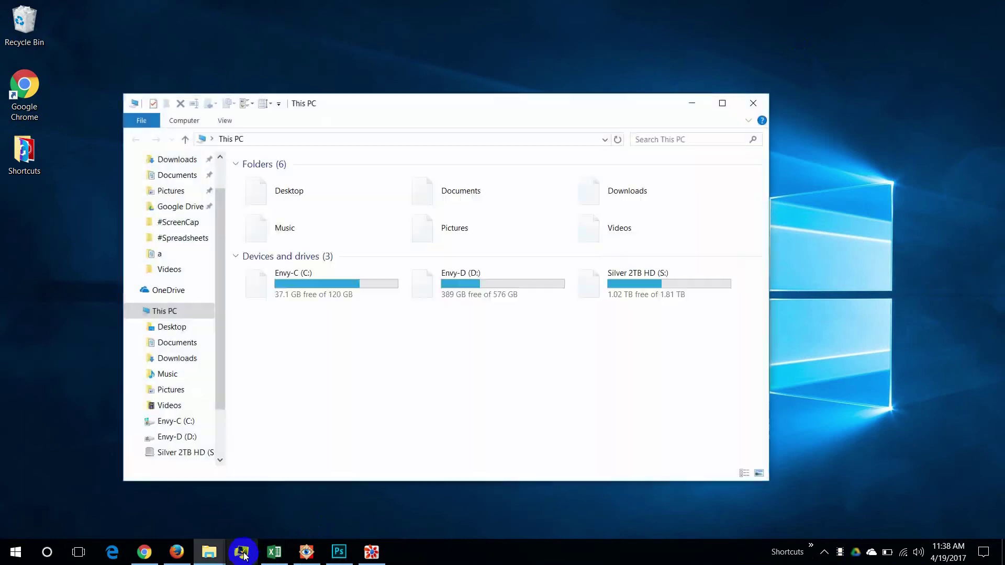
pyautogui.doubleClick(637, 279)
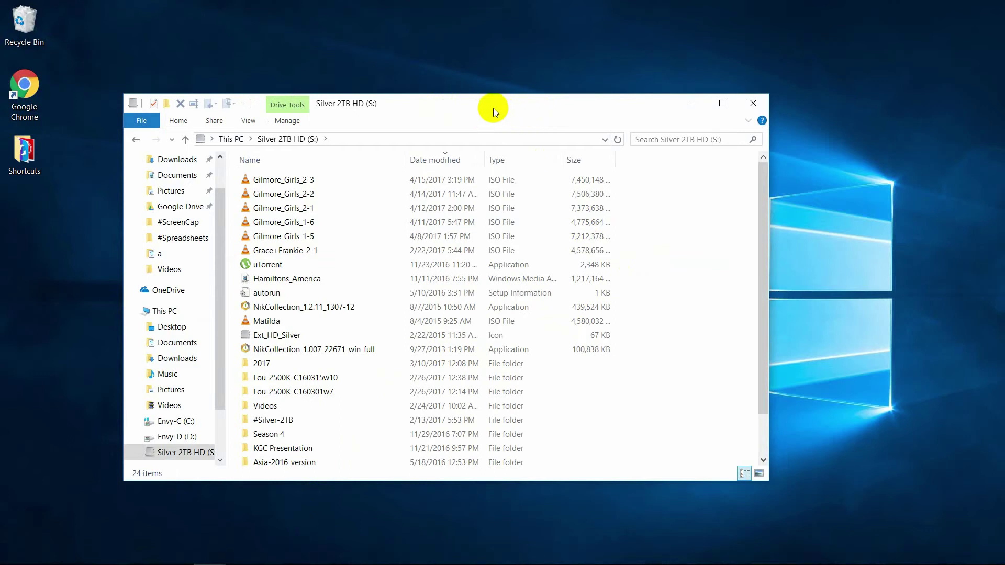
# Move the S: drive window to the top-right without snapping, then down to the lower-right corner
pyautogui.moveTo(489, 103); pyautogui.dragTo(1003, 131)
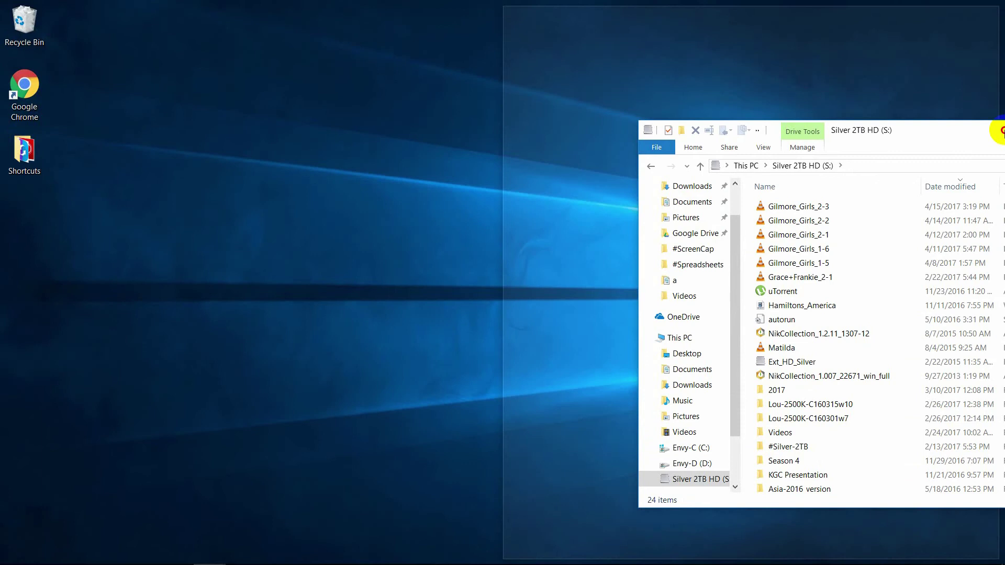
pyautogui.moveTo(1001, 130); pyautogui.dragTo(998, 3)
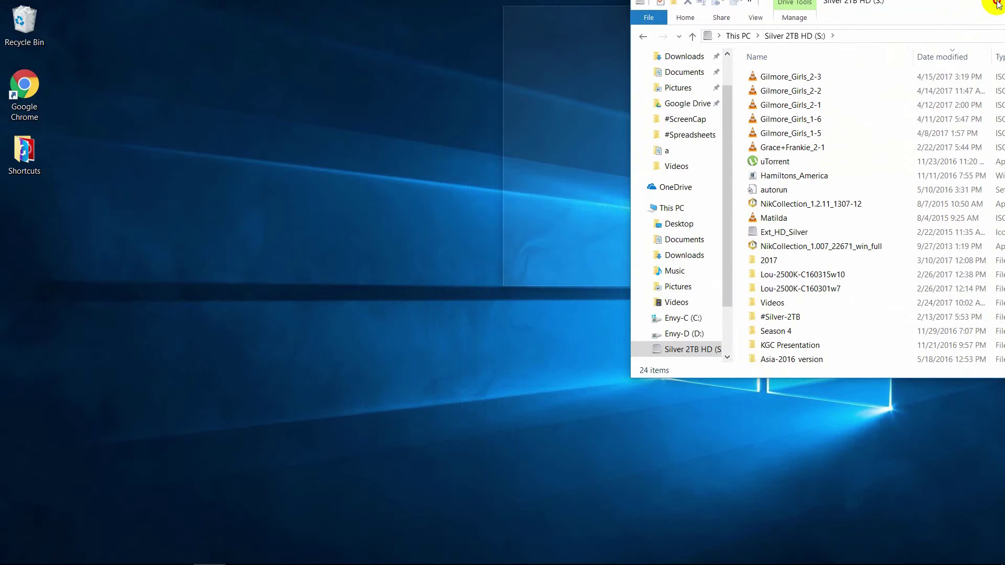
pyautogui.moveTo(998, 4); pyautogui.dragTo(999, 559)
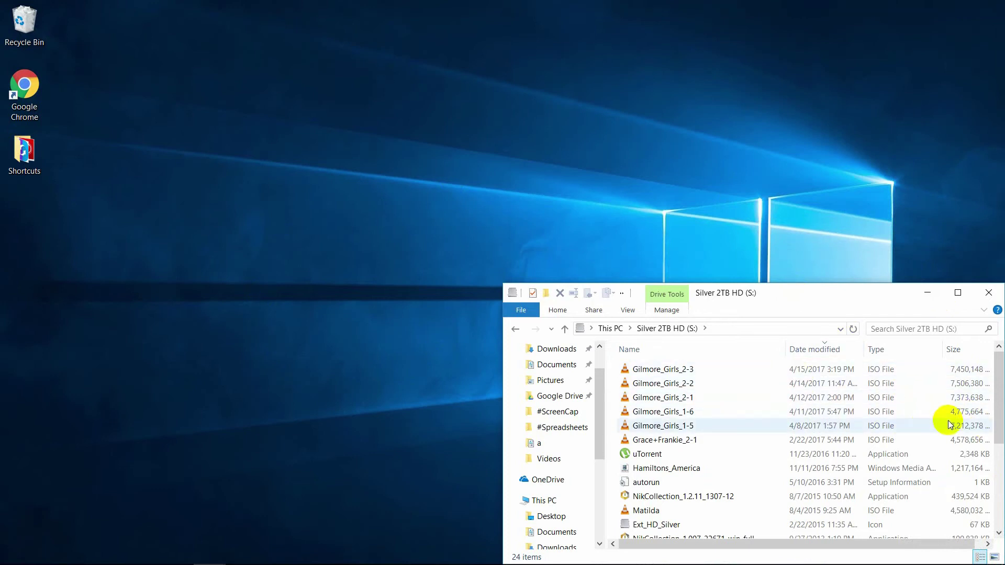
# Bring the Documents Explorer window forward and move it to the top-left corner
pyautogui.moveTo(998, 427); pyautogui.dragTo(989, 372)
pyautogui.moveTo(866, 559)
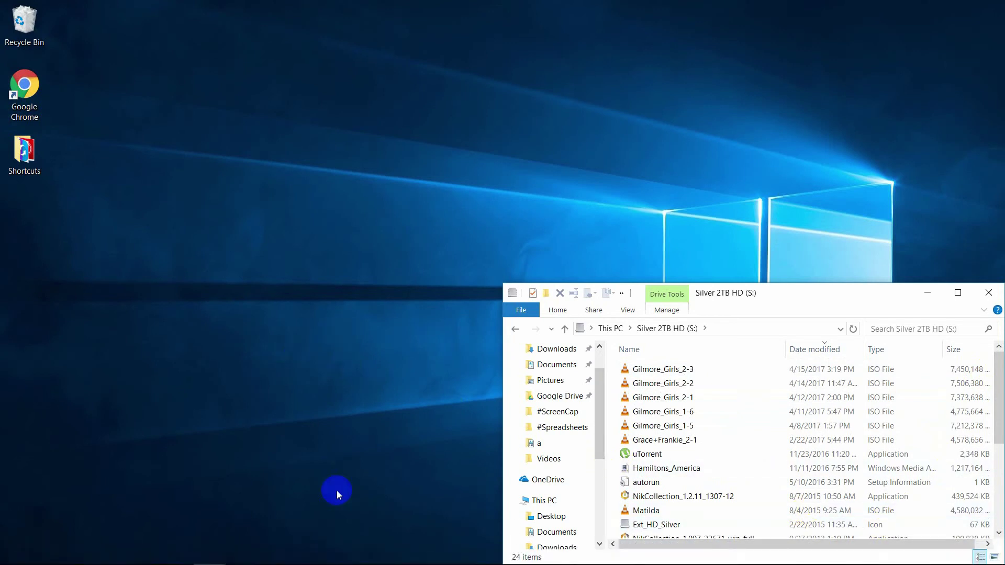
pyautogui.moveTo(264, 561)
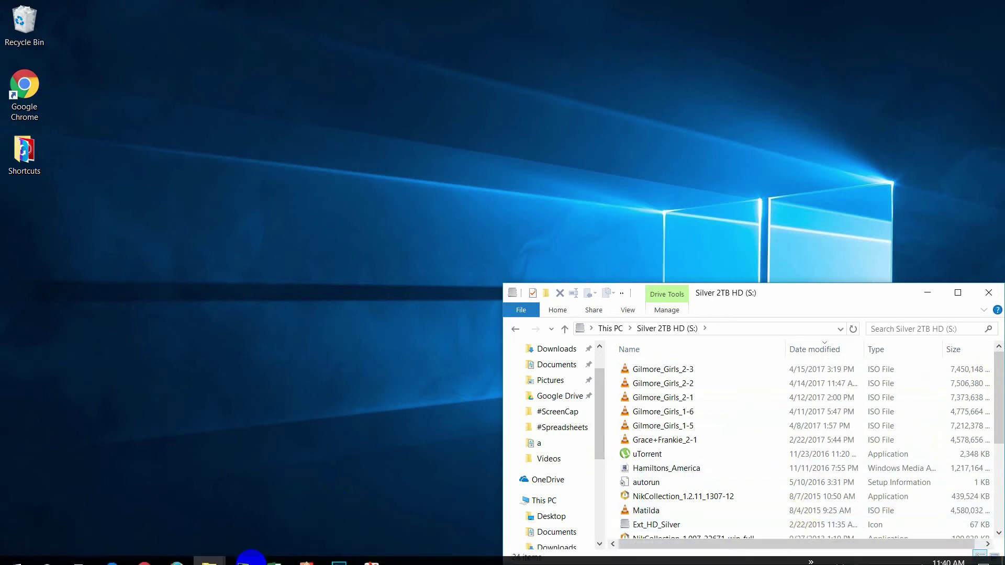
pyautogui.click(222, 554)
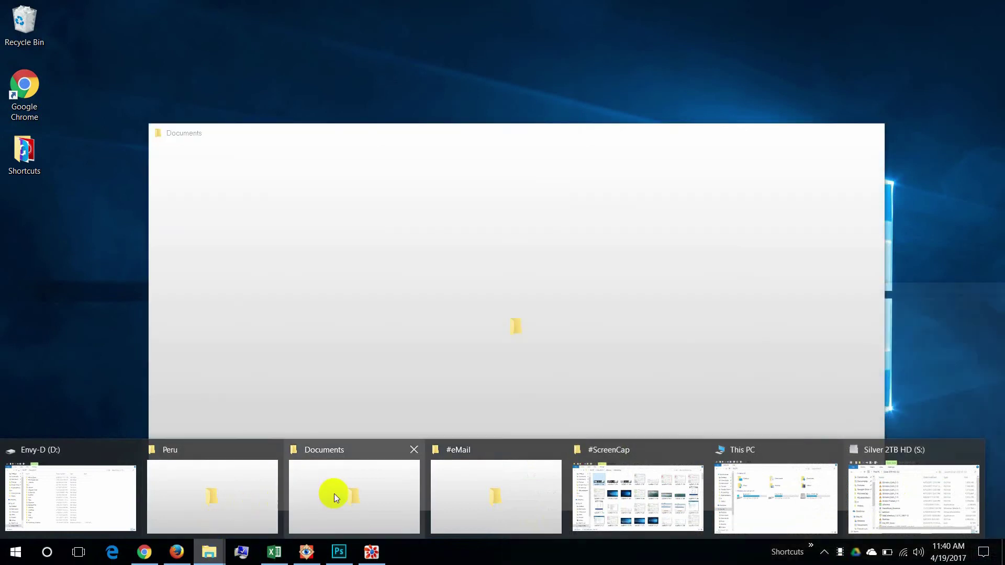
pyautogui.click(334, 495)
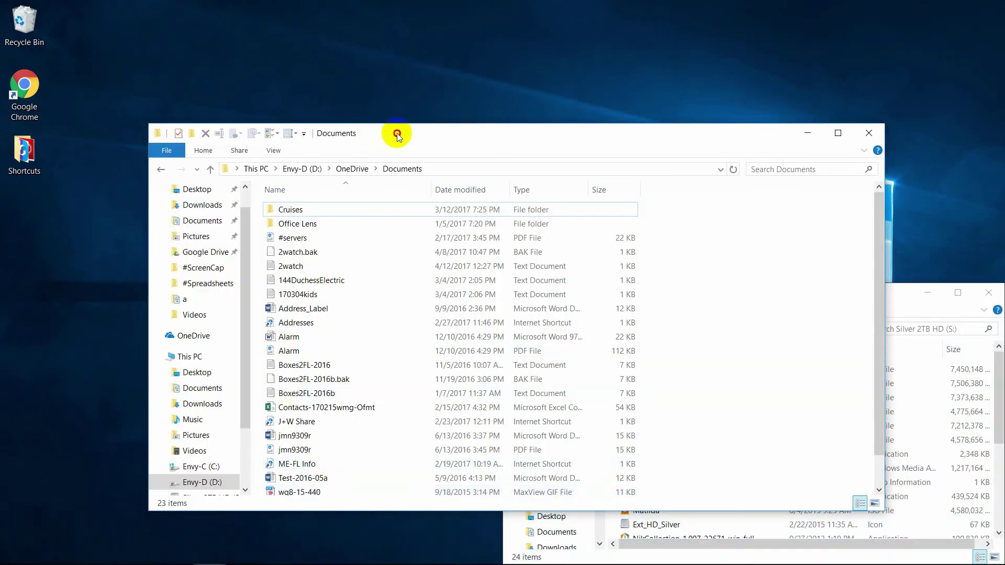
pyautogui.moveTo(397, 133); pyautogui.dragTo(240, 17)
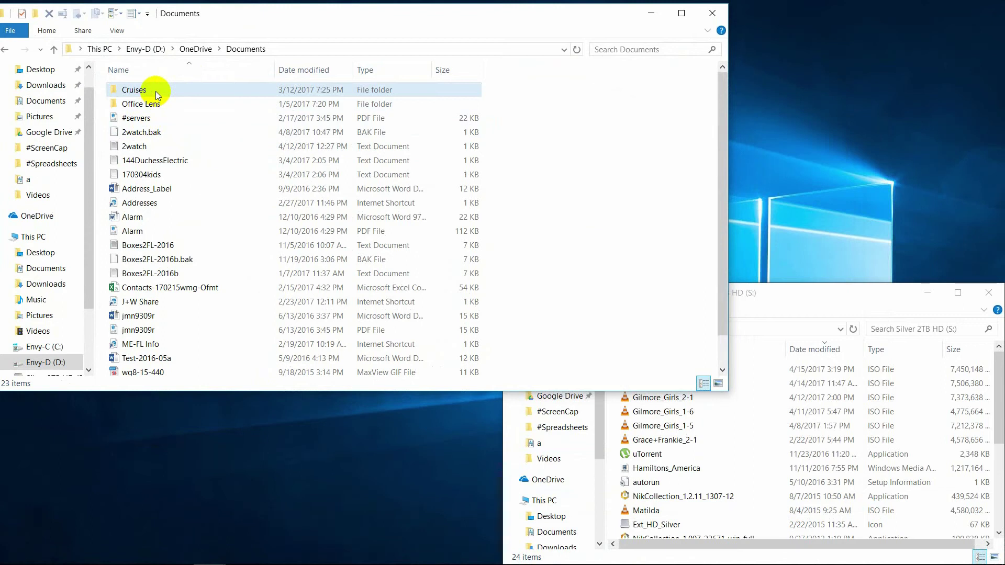
# Select the Cruises folder and drop it into the Office Lens folder
pyautogui.moveTo(155, 91); pyautogui.dragTo(411, 201)
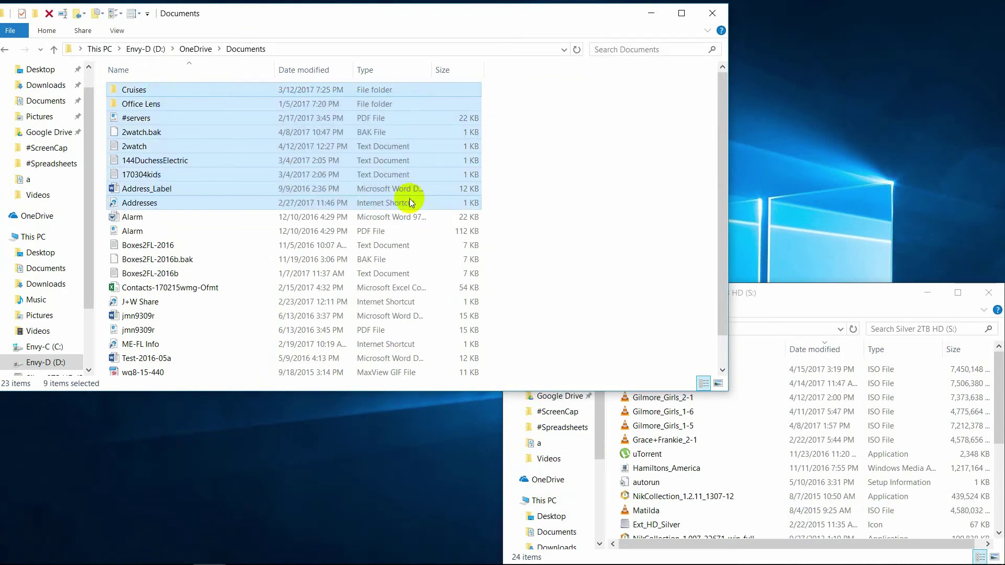
pyautogui.click(266, 115)
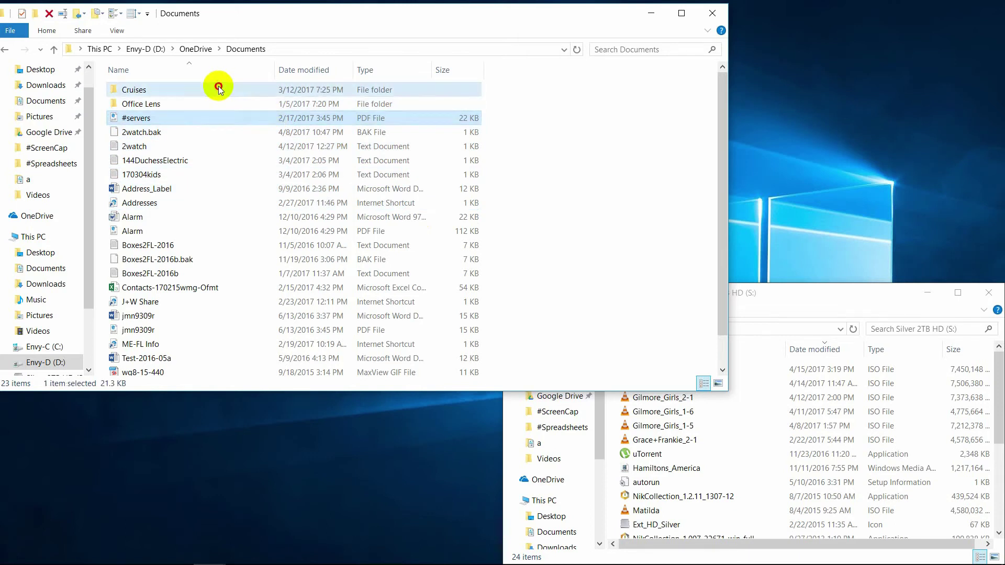
pyautogui.click(187, 91)
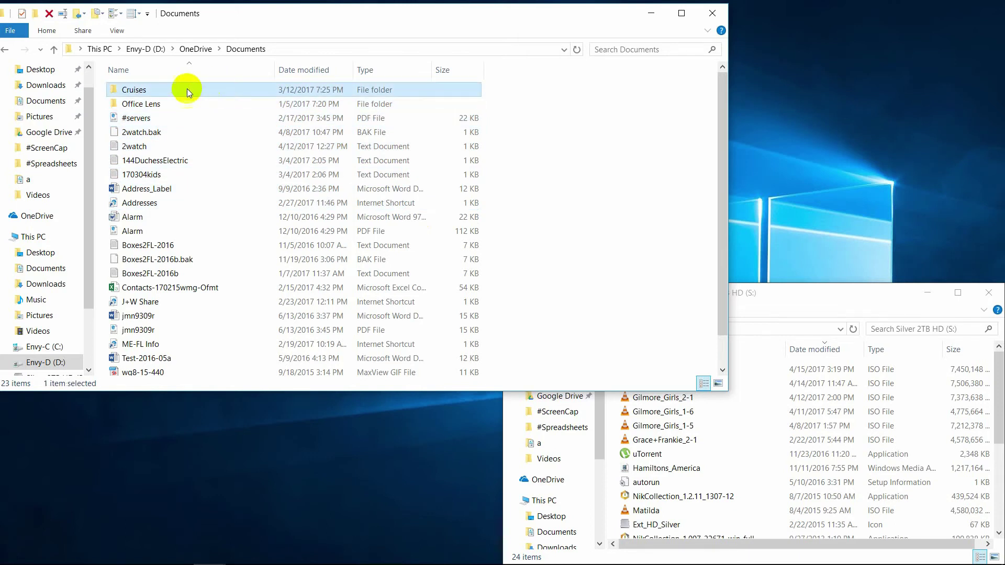
pyautogui.click(135, 90)
pyautogui.moveTo(135, 89); pyautogui.dragTo(771, 466)
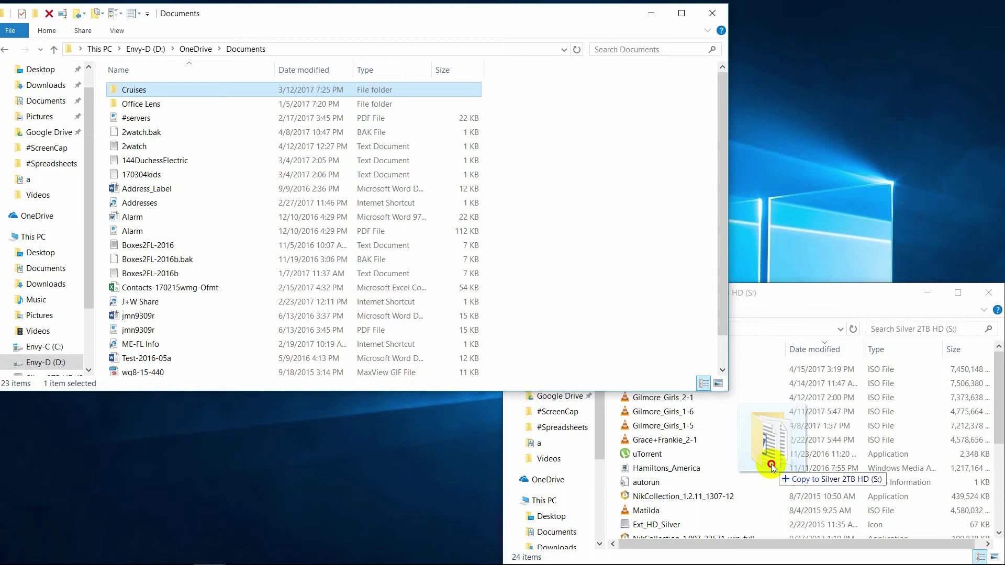
pyautogui.moveTo(772, 466); pyautogui.dragTo(412, 107)
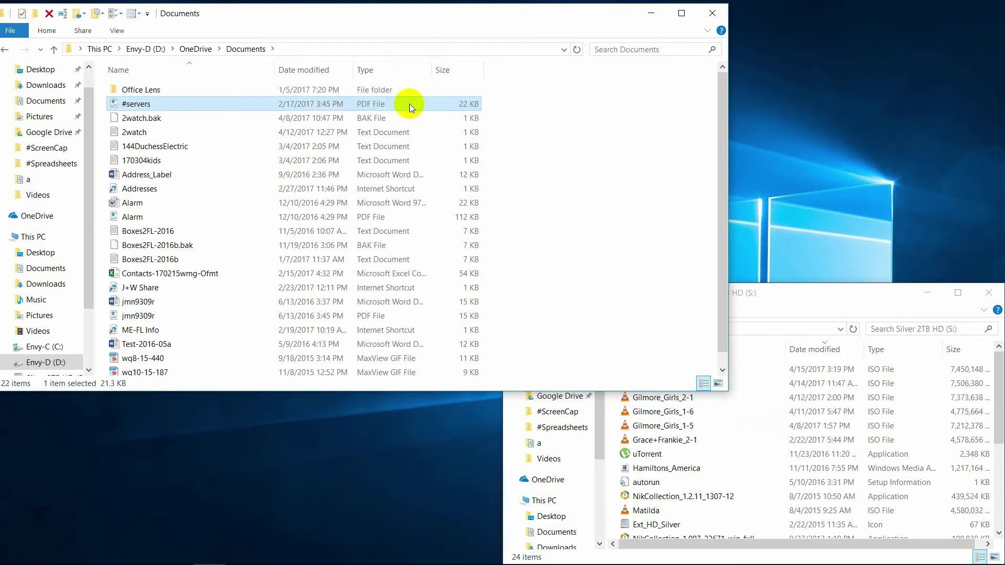
# Open Office Lens, move Cruises back up into Documents, and show Documents
pyautogui.doubleClick(166, 93)
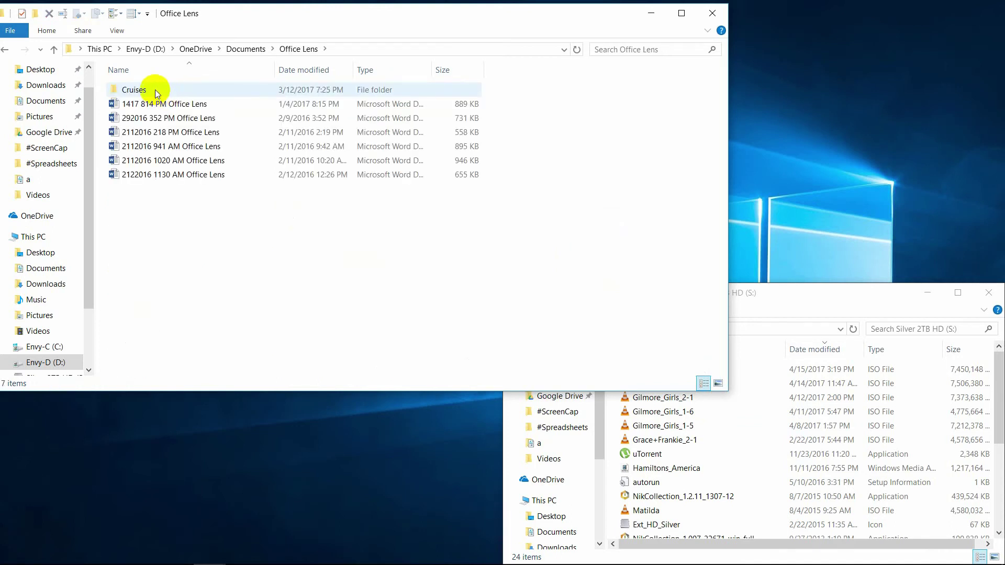
pyautogui.moveTo(146, 92); pyautogui.dragTo(242, 49)
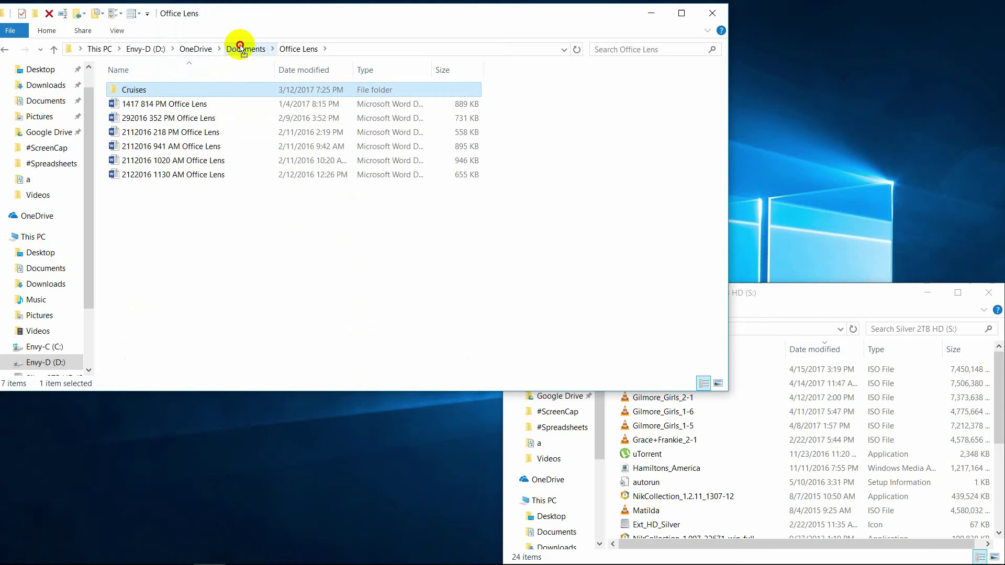
pyautogui.moveTo(240, 45); pyautogui.dragTo(240, 45)
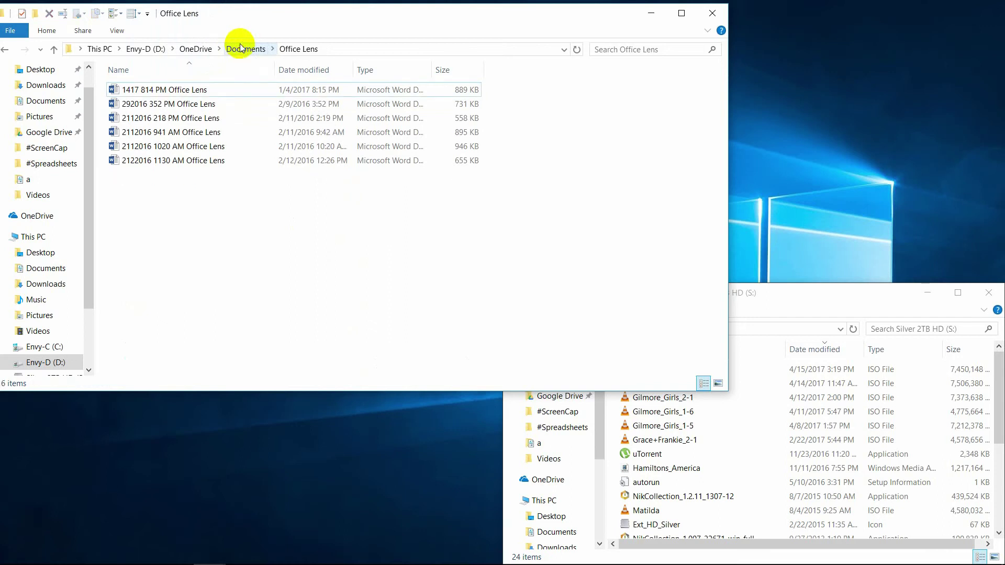
pyautogui.click(240, 47)
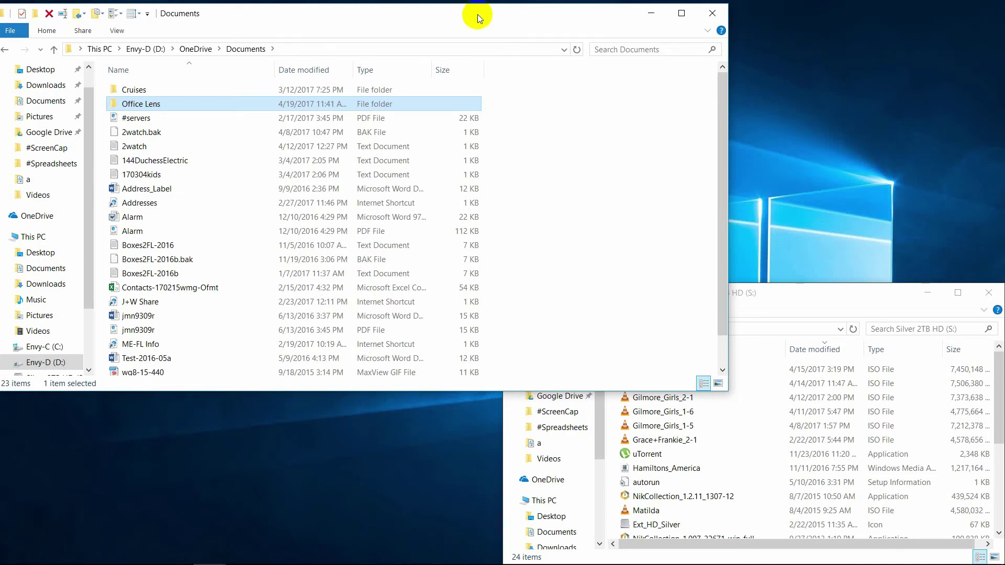
# Snap the OneDrive Documents window to the left half, re-snapping after dismissing Snap Assist once
pyautogui.moveTo(392, 11); pyautogui.dragTo(2, 117)
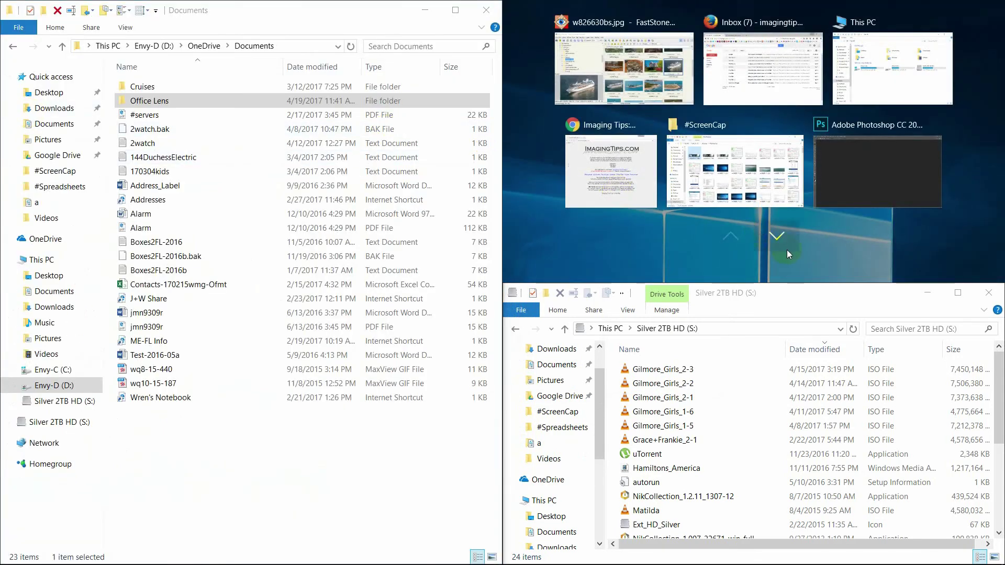
pyautogui.click(805, 303)
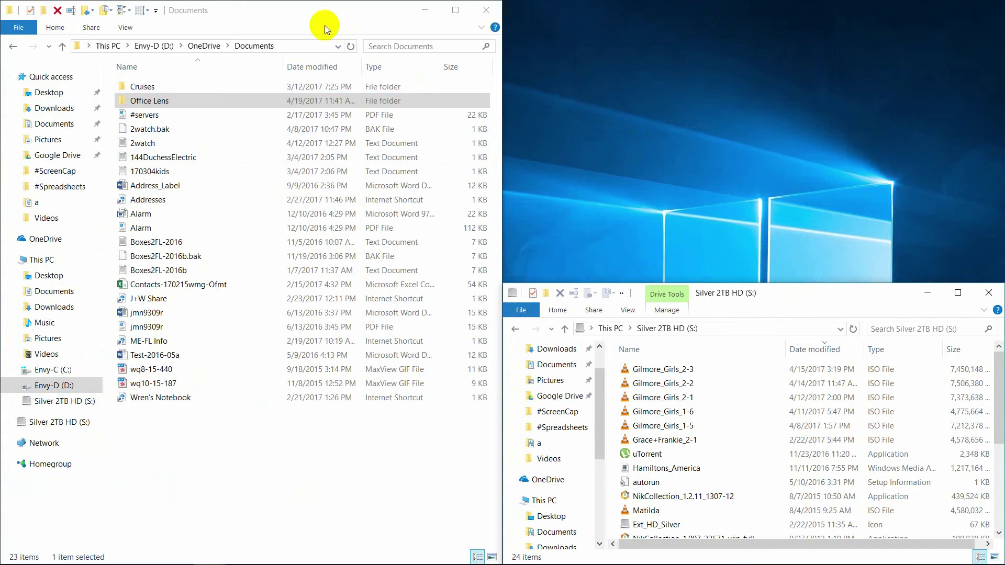
pyautogui.moveTo(310, 11); pyautogui.dragTo(5, 74)
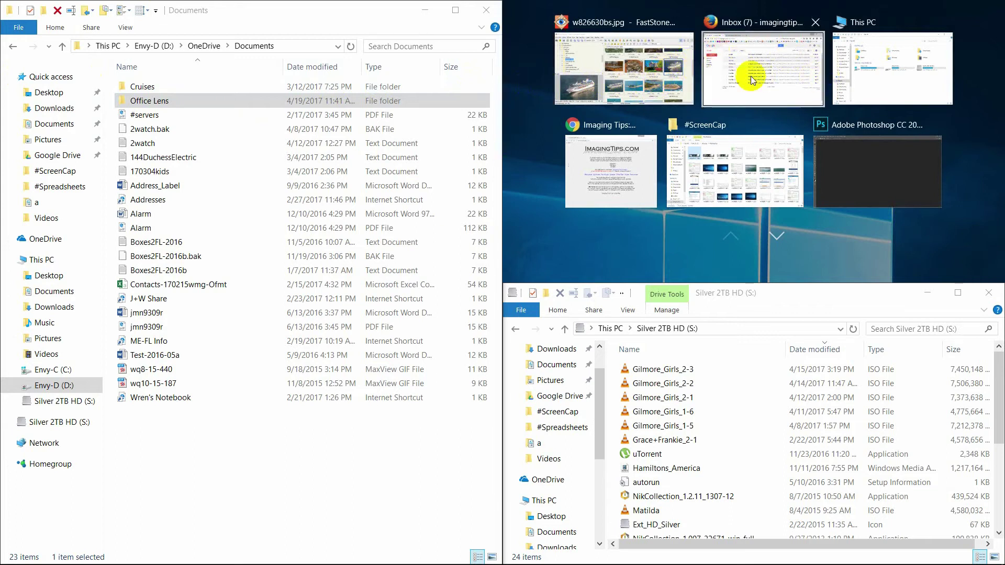
# Place FastStone in the top-right quarter, maximize it, restore it, then minimize it
pyautogui.click(618, 70)
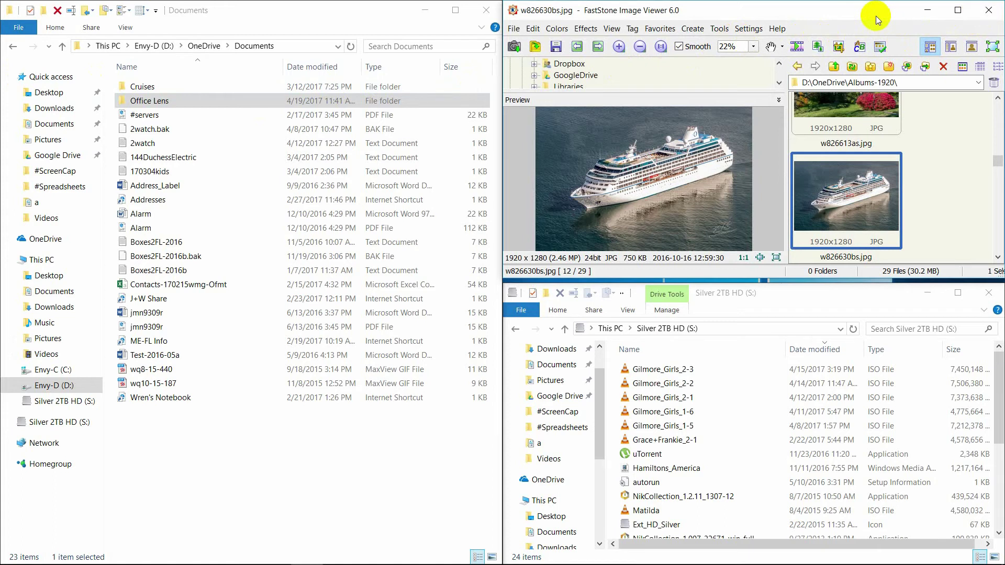
pyautogui.click(957, 12)
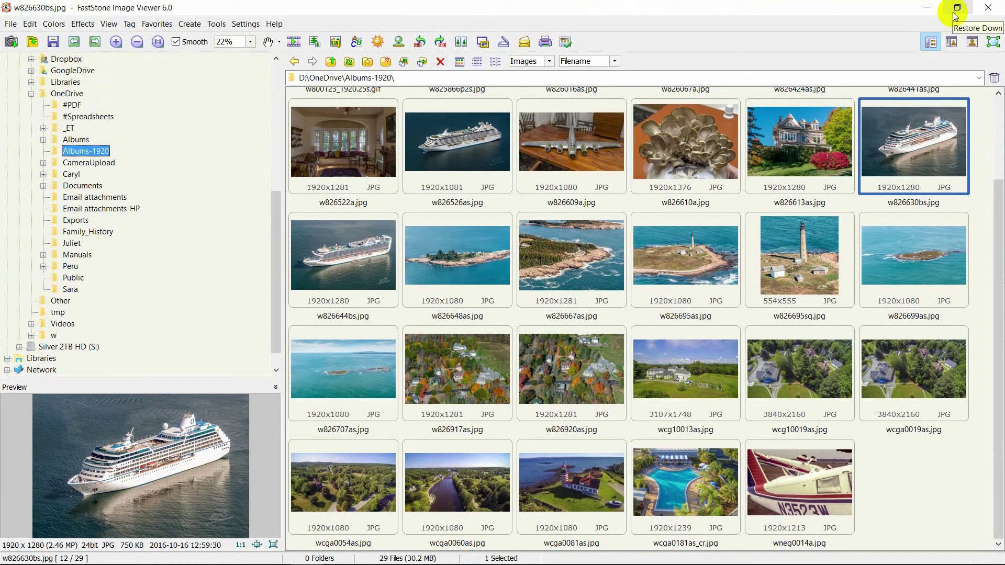
pyautogui.click(954, 14)
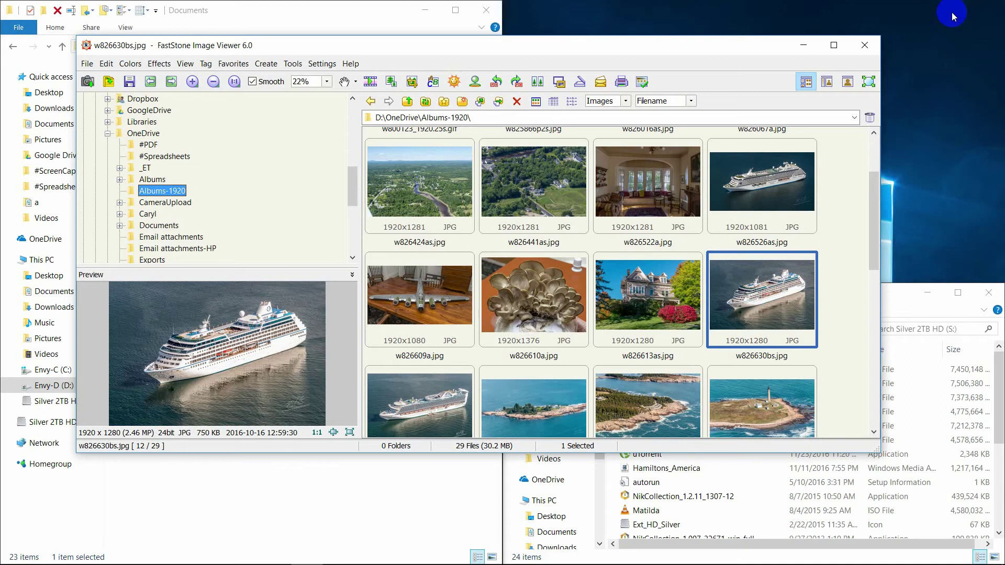
pyautogui.click(791, 41)
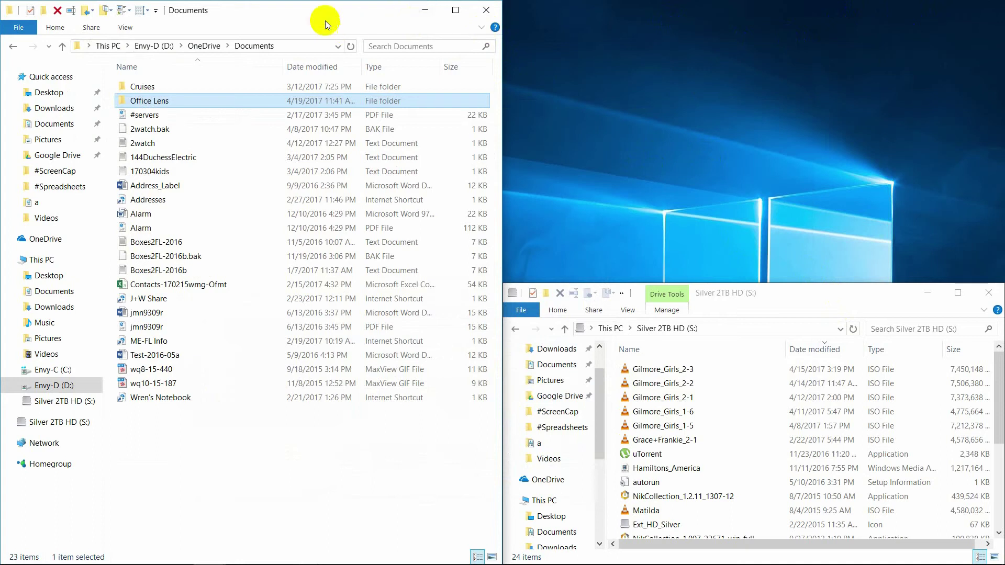
# Unsnap the Documents window, snap it left again, then pull it free as a floating window
pyautogui.moveTo(319, 12); pyautogui.dragTo(650, 98)
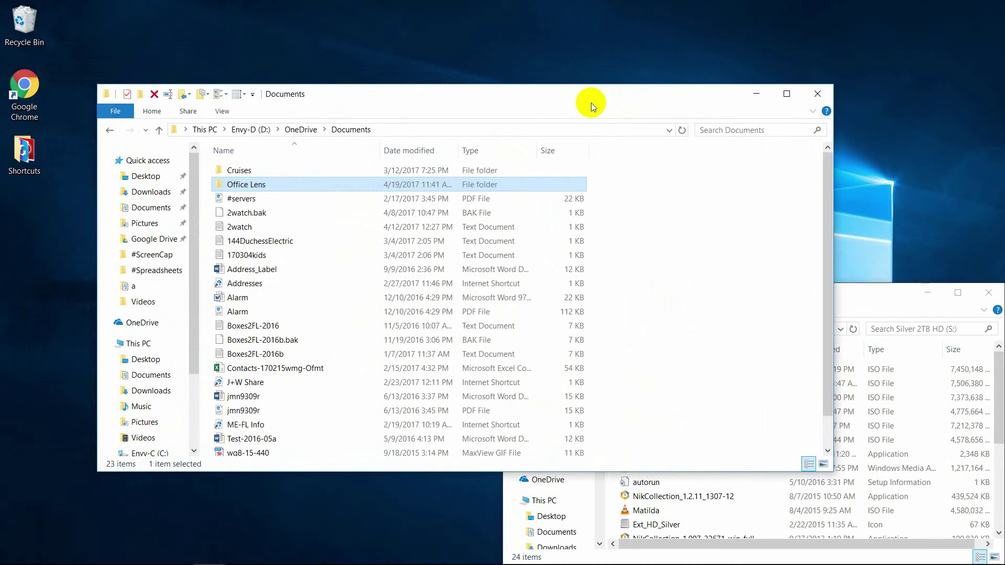
pyautogui.moveTo(595, 98); pyautogui.dragTo(1, 122)
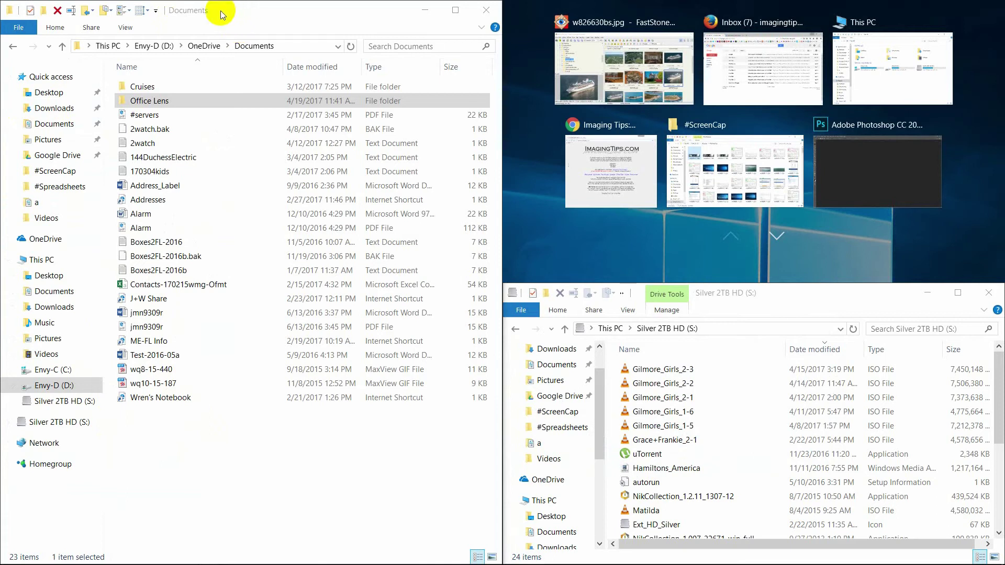
pyautogui.moveTo(219, 14)
pyautogui.mouseDown()
pyautogui.moveTo(328, 36)
pyautogui.moveTo(337, 49)
pyautogui.moveTo(285, 54)
pyautogui.mouseUp()
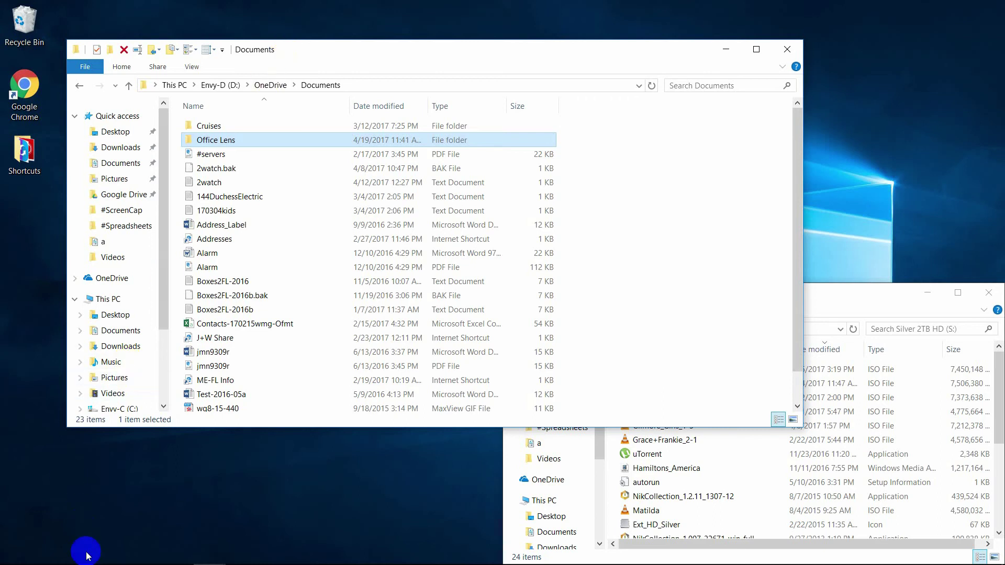
# Bring FastStone MaxView showing wq6800-17-300.gif forward, then clear all windows to the desktop
pyautogui.moveTo(170, 564)
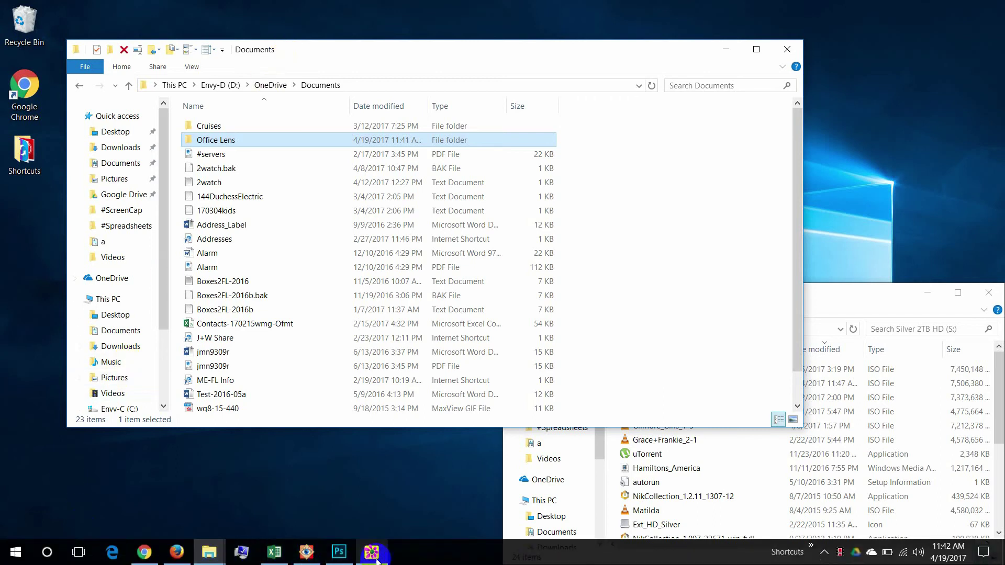
pyautogui.click(375, 559)
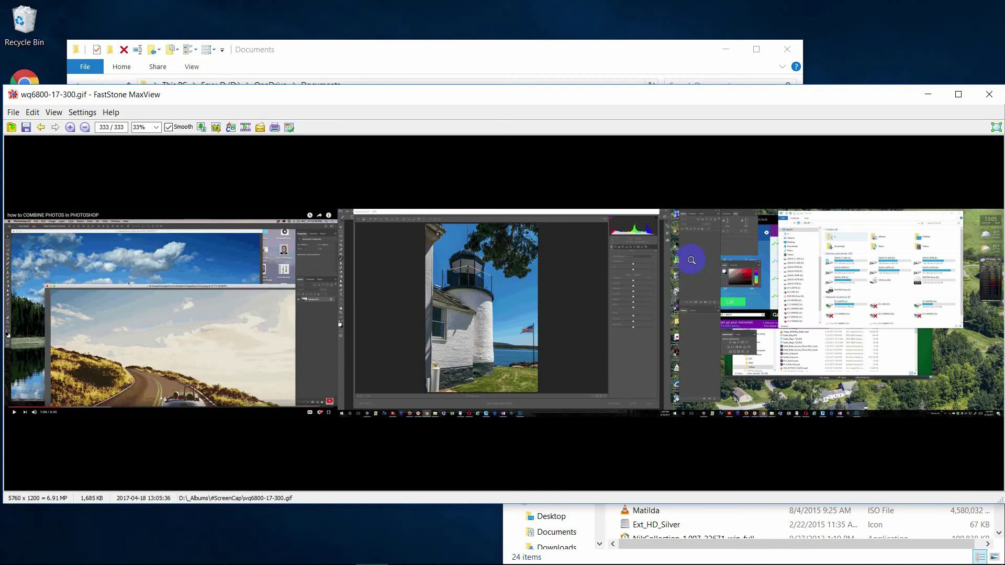
pyautogui.click(800, 274)
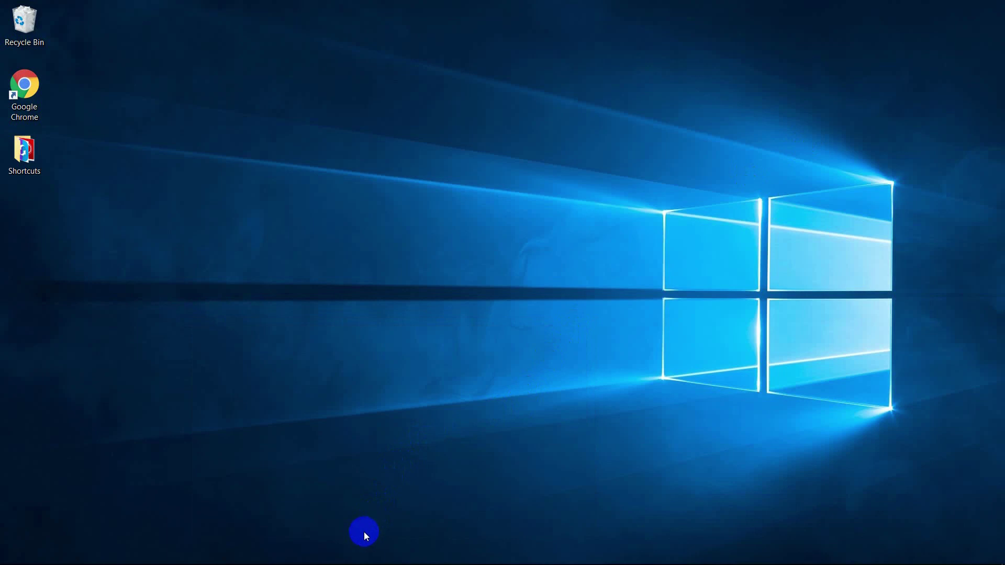
# Switch to the #eMail folder window from the Explorer taskbar preview and center it on screen
pyautogui.moveTo(341, 563)
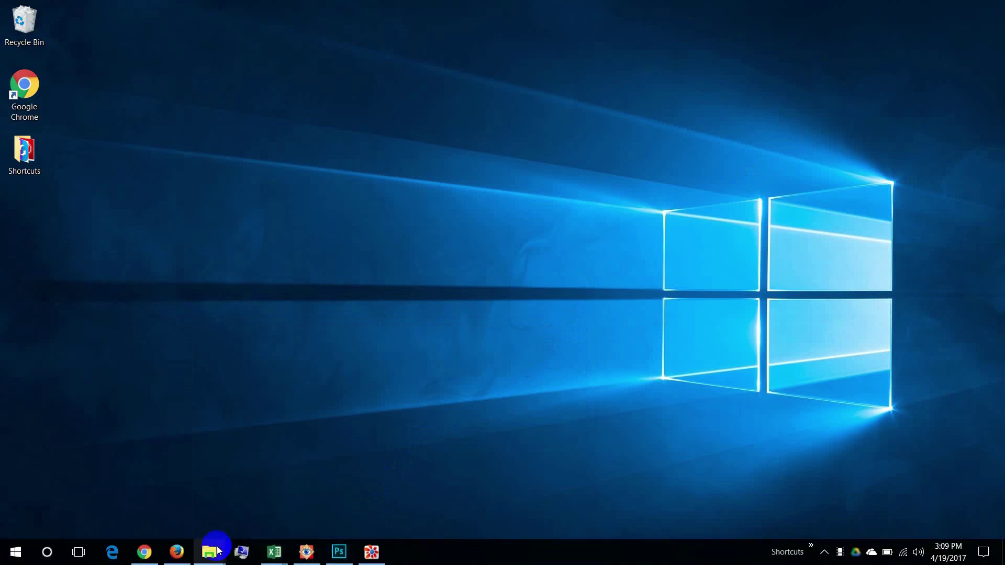
pyautogui.moveTo(210, 547)
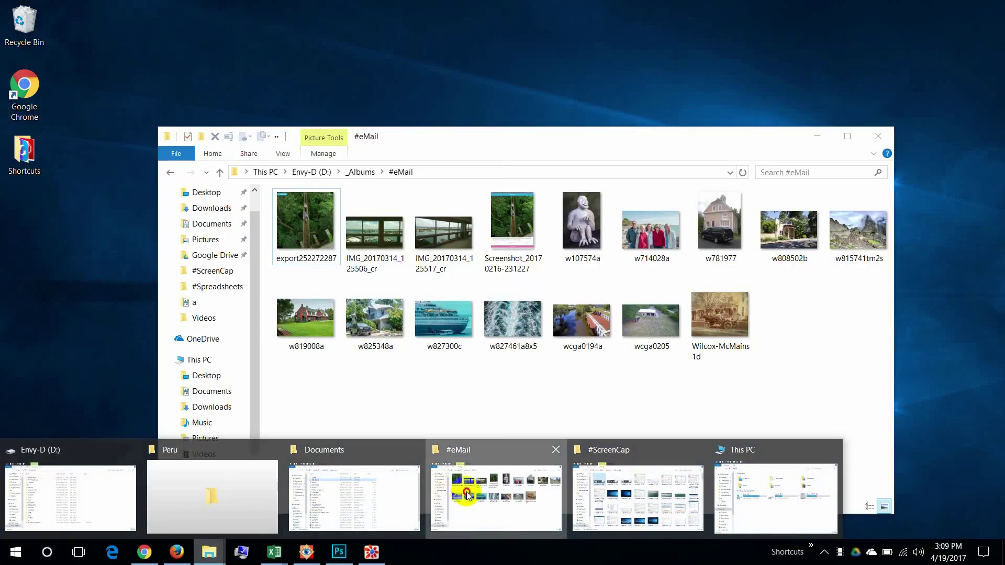
pyautogui.click(448, 497)
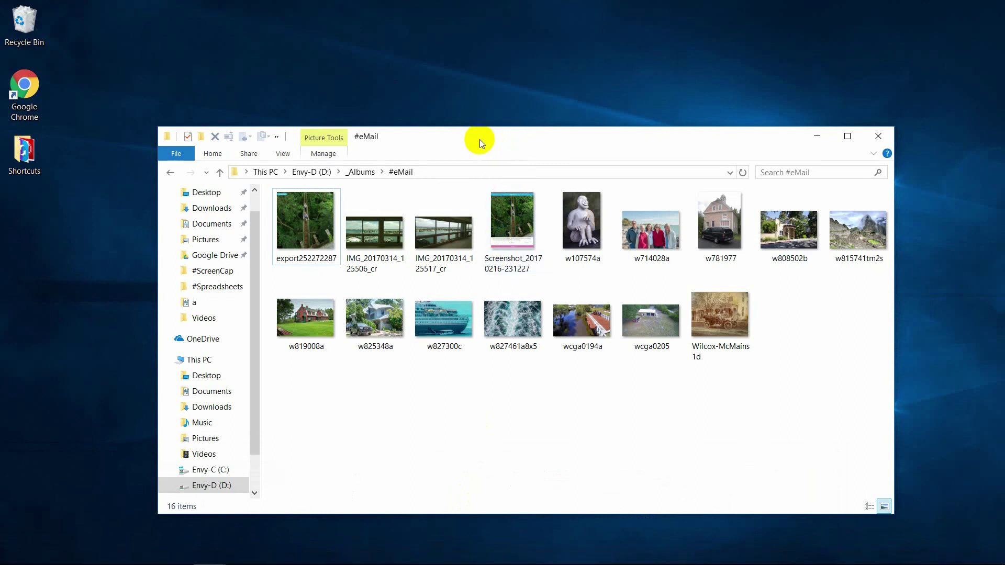
pyautogui.moveTo(480, 139); pyautogui.dragTo(885, 132)
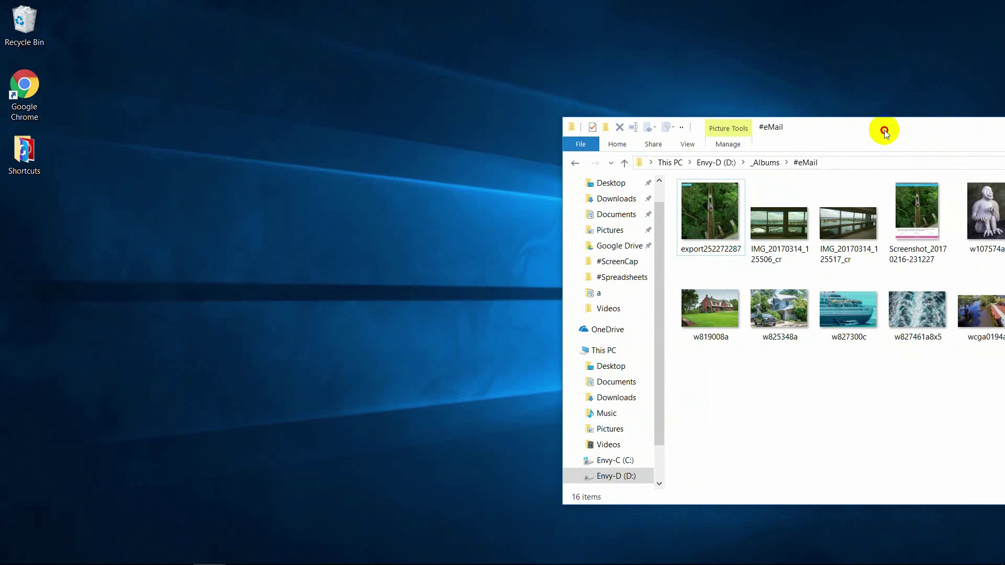
pyautogui.moveTo(884, 132); pyautogui.dragTo(528, 114)
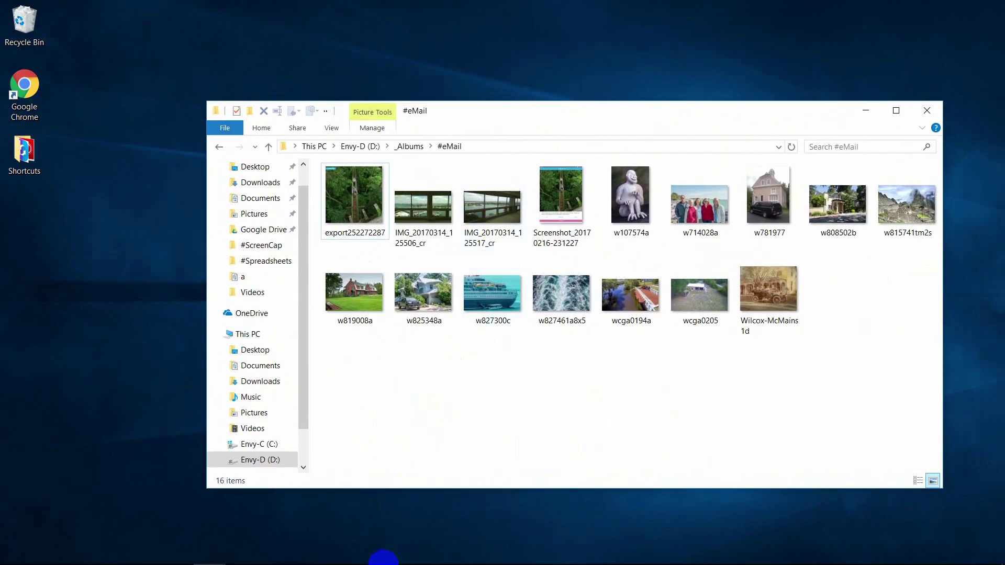
# Bring the Light_PCs workbook forward from the Excel thumbnails, maximize it, then restore it down
pyautogui.moveTo(393, 563)
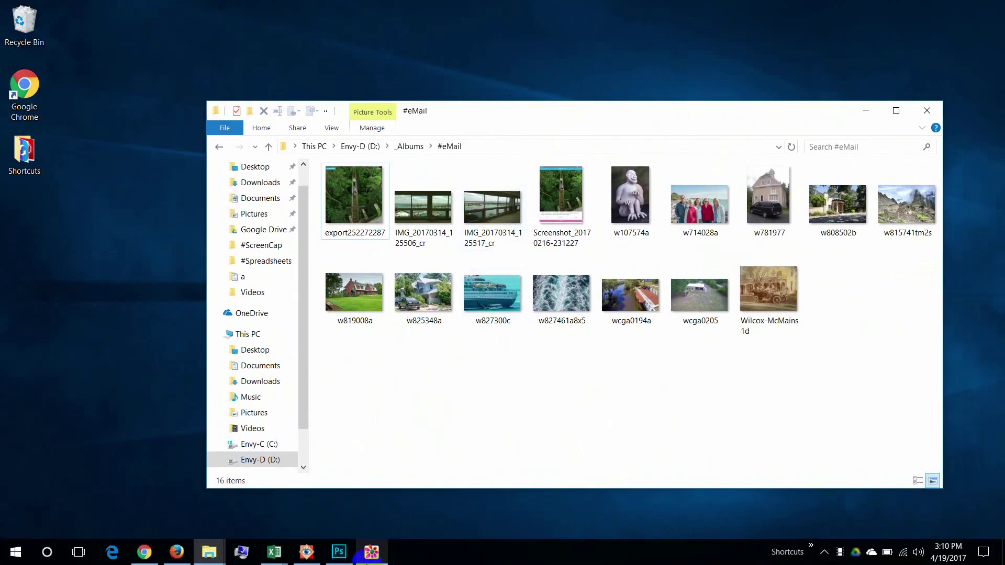
pyautogui.click(276, 554)
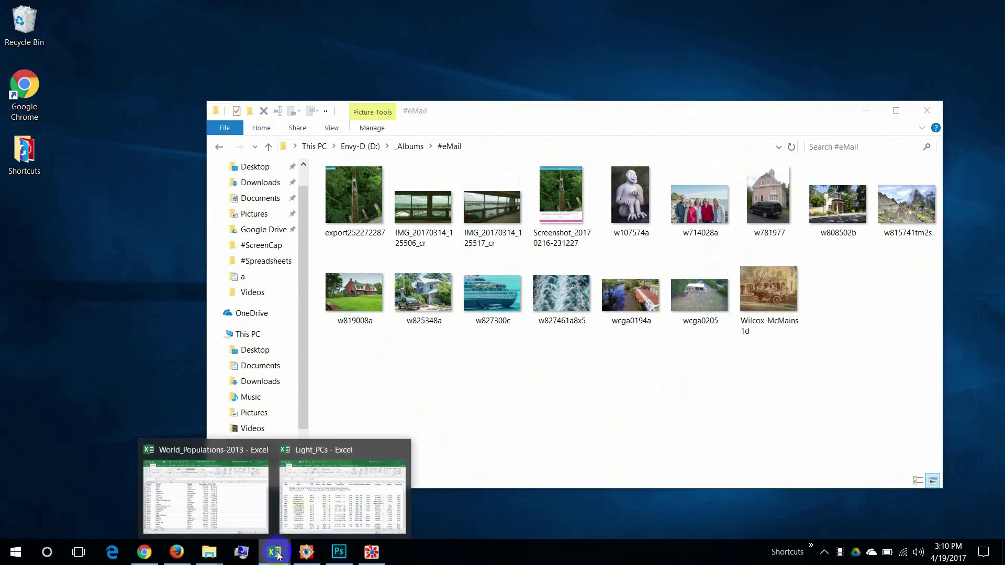
pyautogui.click(336, 506)
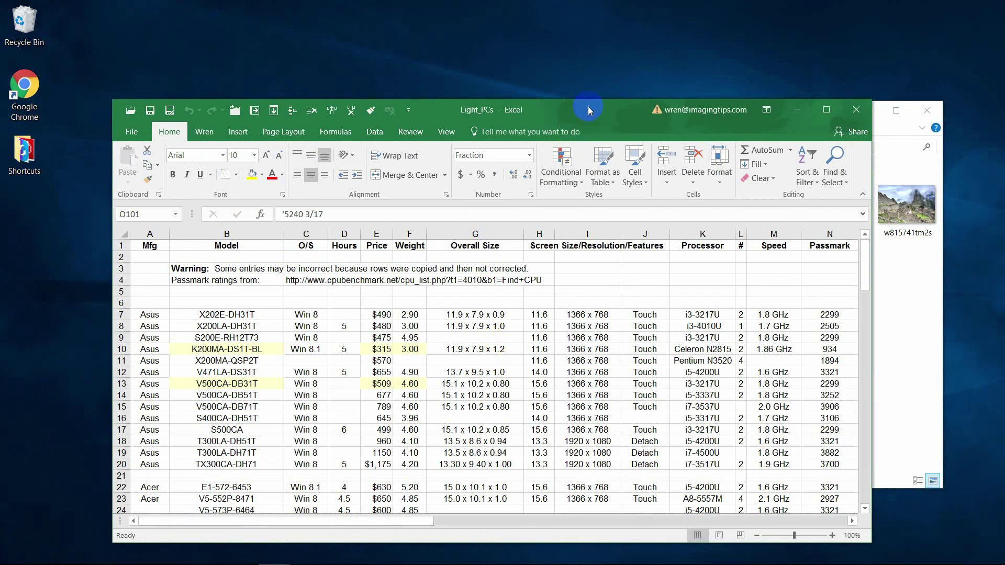
pyautogui.moveTo(589, 105); pyautogui.dragTo(557, 55)
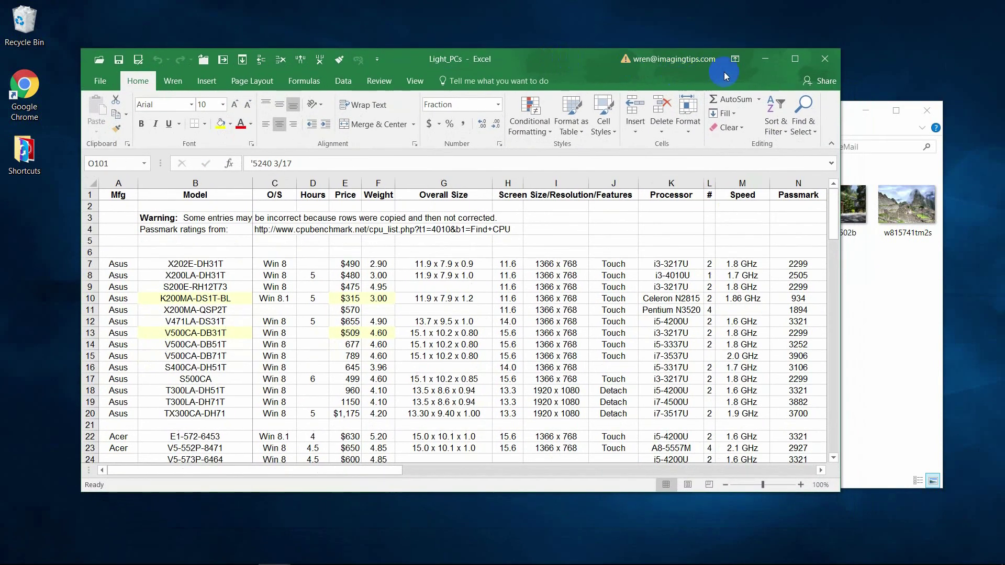
pyautogui.click(794, 68)
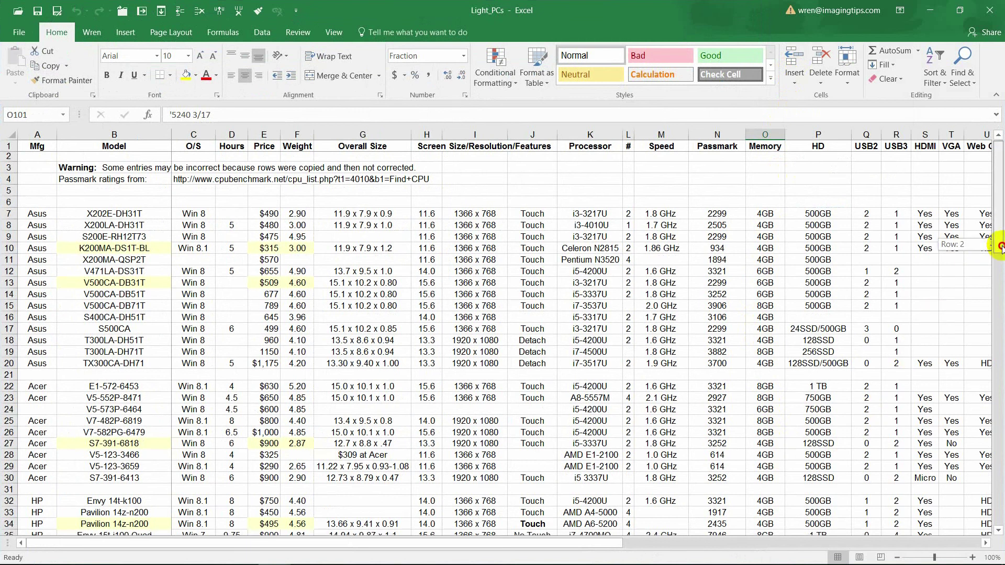
pyautogui.moveTo(1000, 249); pyautogui.dragTo(987, 218)
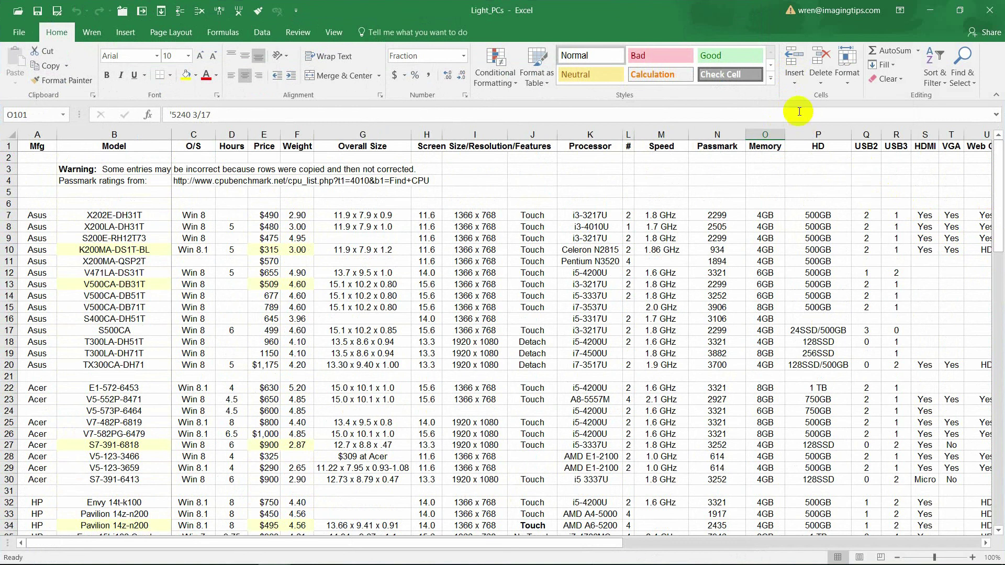
pyautogui.click(958, 12)
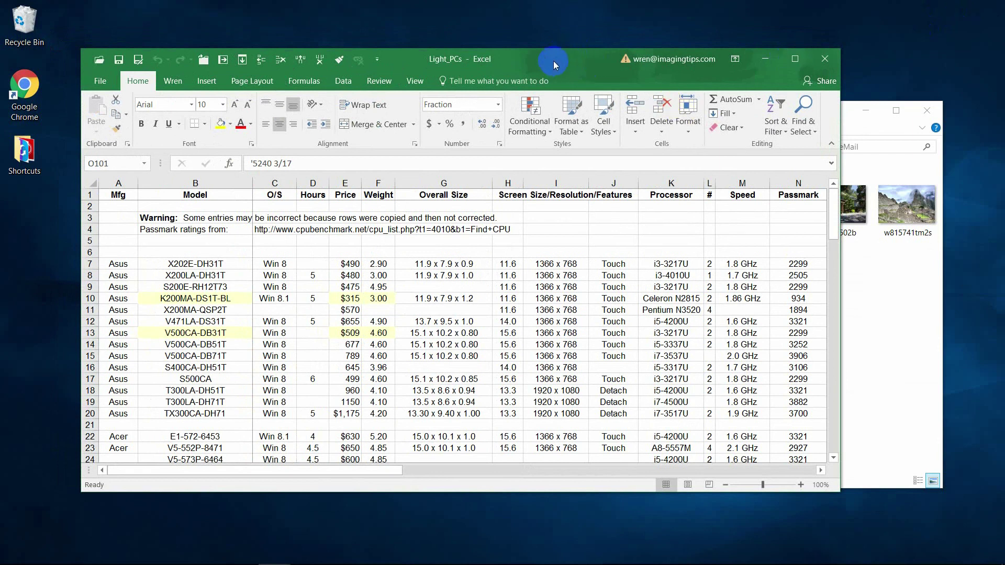
# Shift the Light_PCs window left, widen it to the screen's right edge, and lower its top border
pyautogui.moveTo(554, 61); pyautogui.dragTo(477, 93)
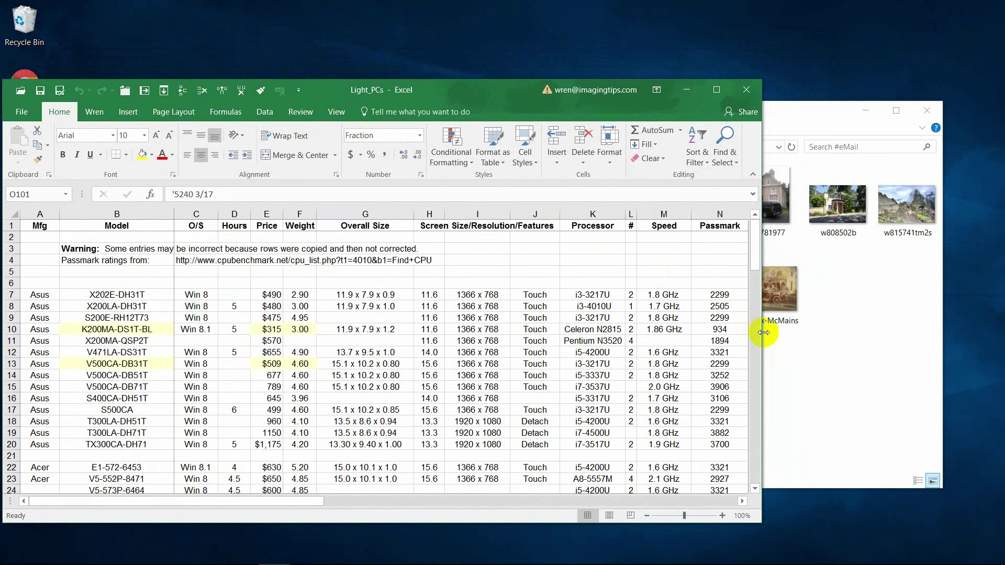
pyautogui.moveTo(763, 333); pyautogui.dragTo(999, 352)
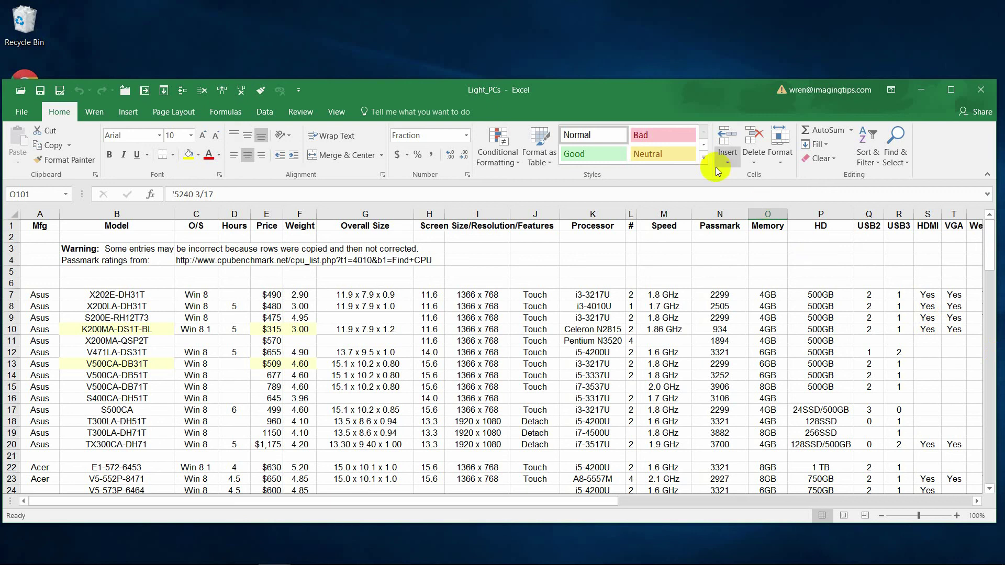
pyautogui.moveTo(635, 79); pyautogui.dragTo(620, 145)
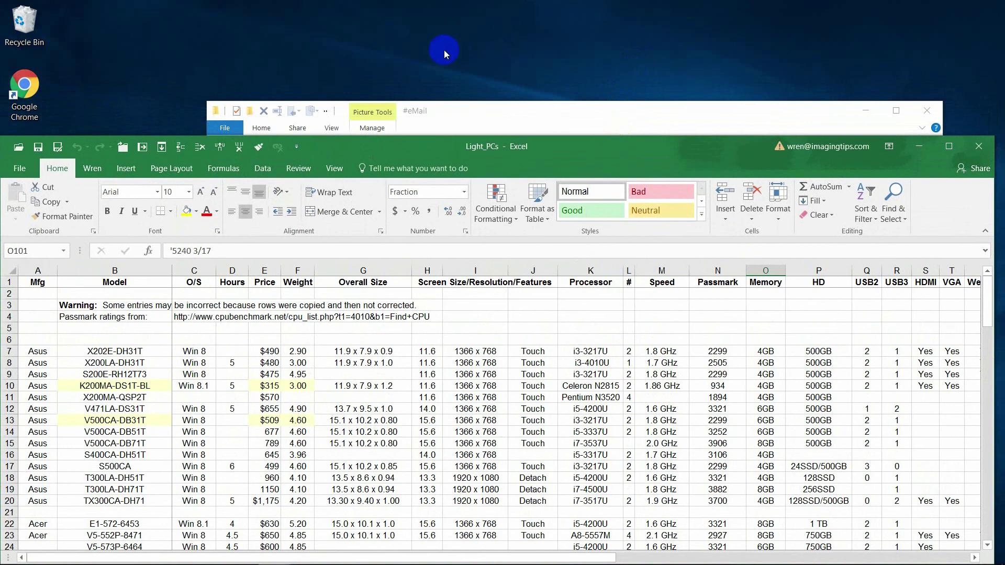